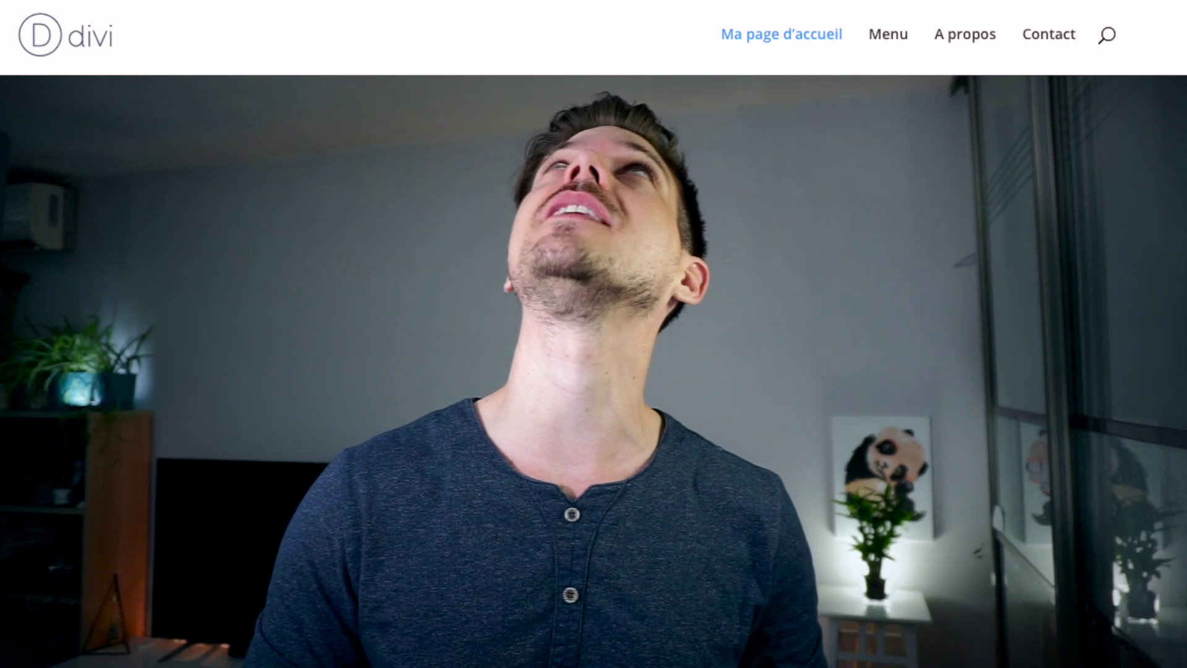
{"action": "scroll", "coordinate": [594, 556], "scroll_direction": "down", "scroll_amount": 3}
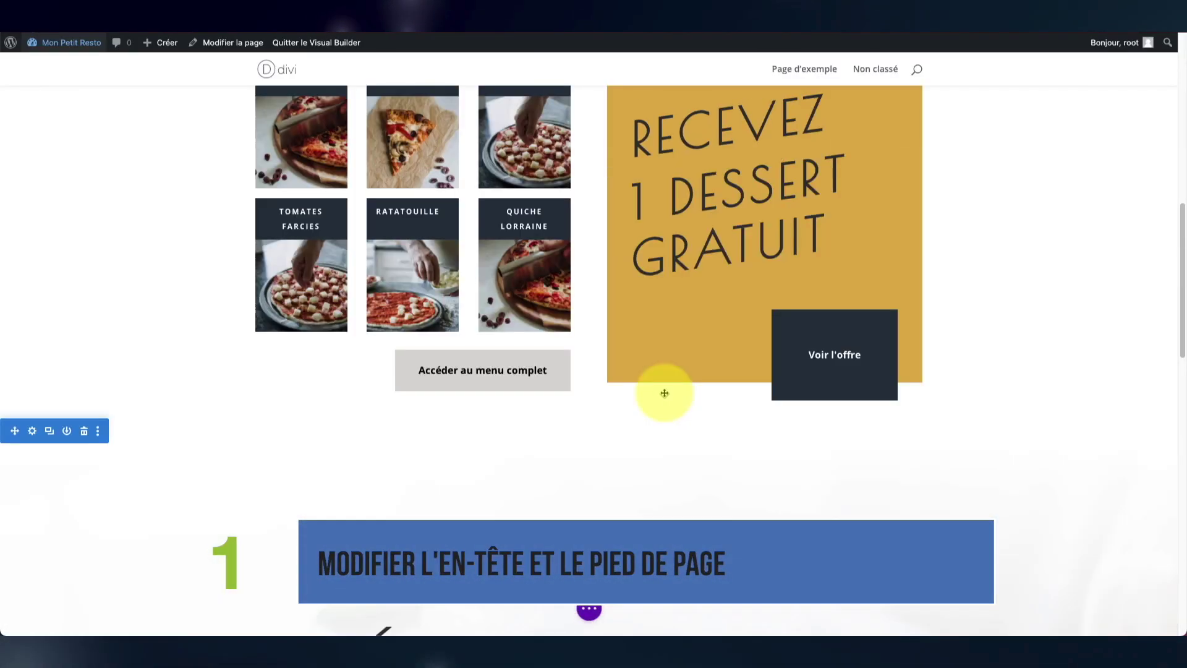
Review the restaurant home page's header menu and its footer area in the Visual Builder
{"action": "scroll", "coordinate": [665, 394], "scroll_direction": "up", "scroll_amount": 5}
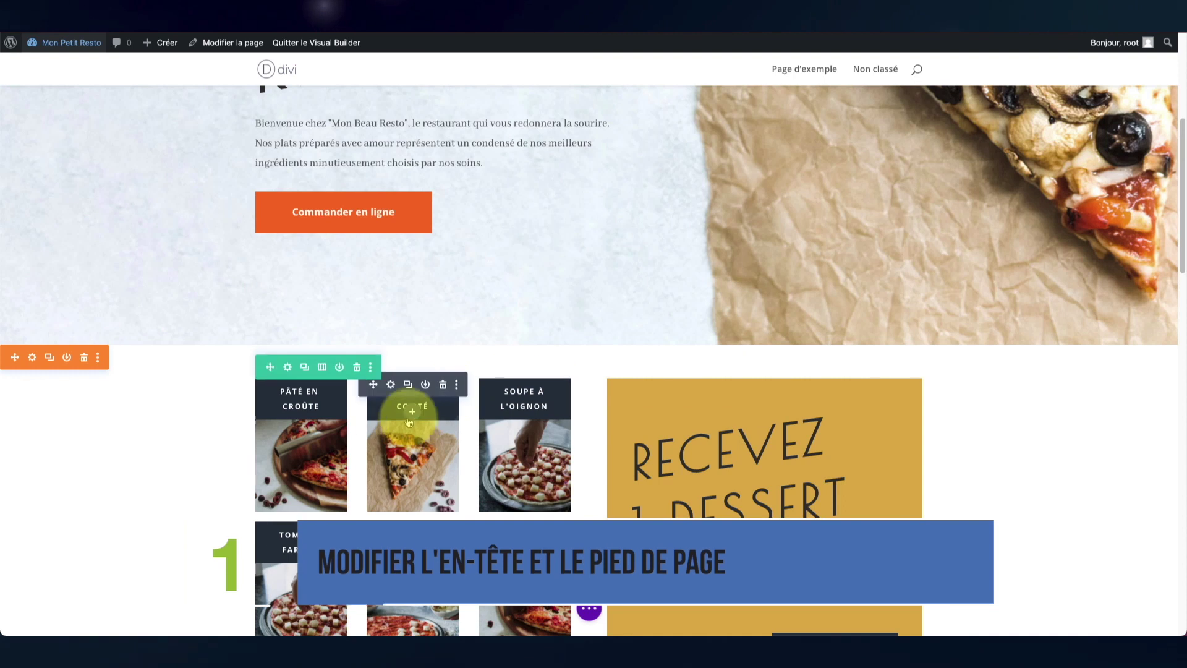
{"action": "scroll", "coordinate": [804, 312], "scroll_direction": "up", "scroll_amount": 3}
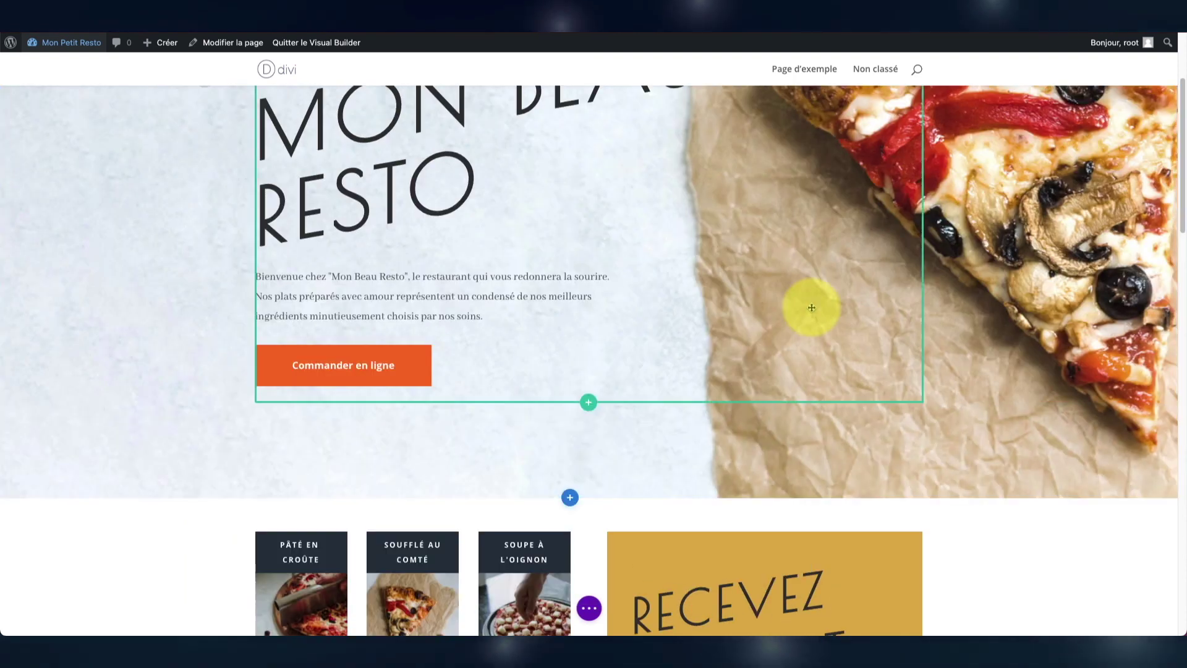
{"action": "scroll", "coordinate": [810, 304], "scroll_direction": "down", "scroll_amount": 10}
{"action": "scroll", "coordinate": [810, 304], "scroll_direction": "down", "scroll_amount": 10}
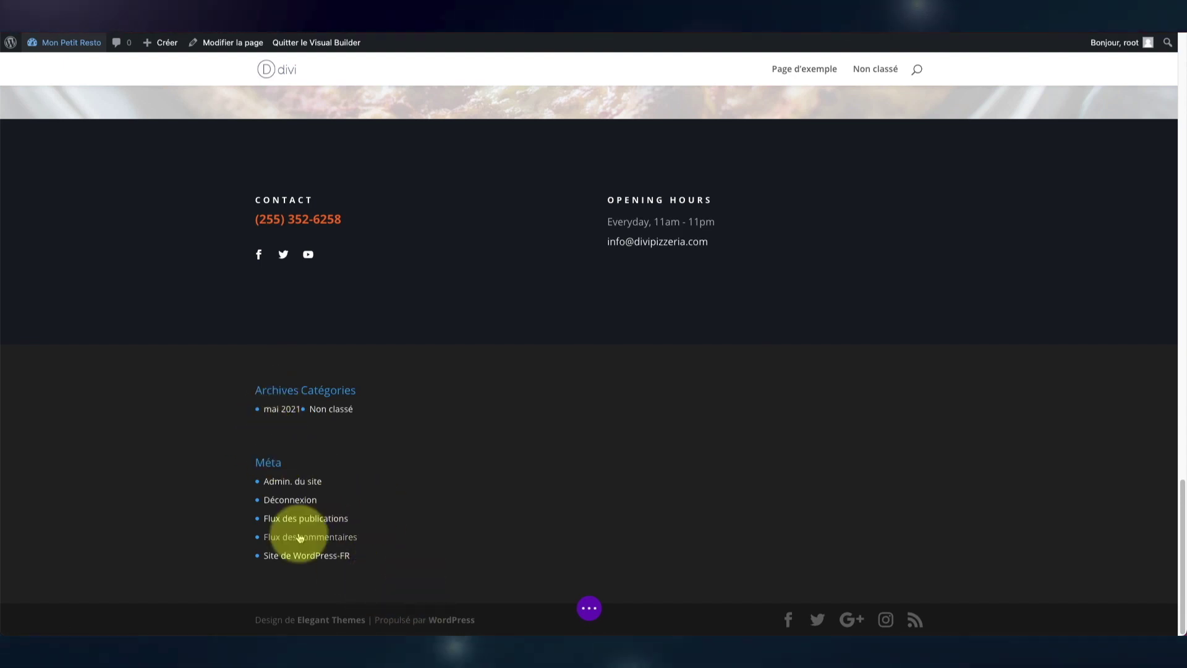
{"action": "scroll", "coordinate": [414, 464], "scroll_direction": "up", "scroll_amount": 2}
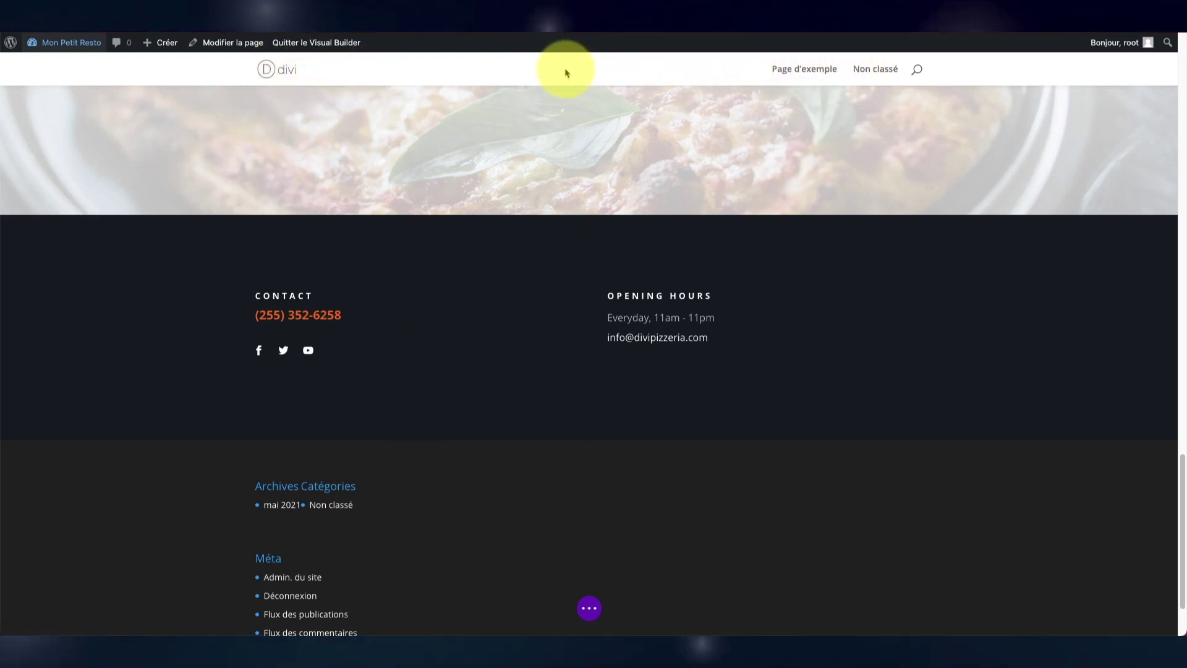
{"action": "scroll", "coordinate": [456, 222], "scroll_direction": "up", "scroll_amount": 4}
{"action": "scroll", "coordinate": [455, 223], "scroll_direction": "down", "scroll_amount": 6}
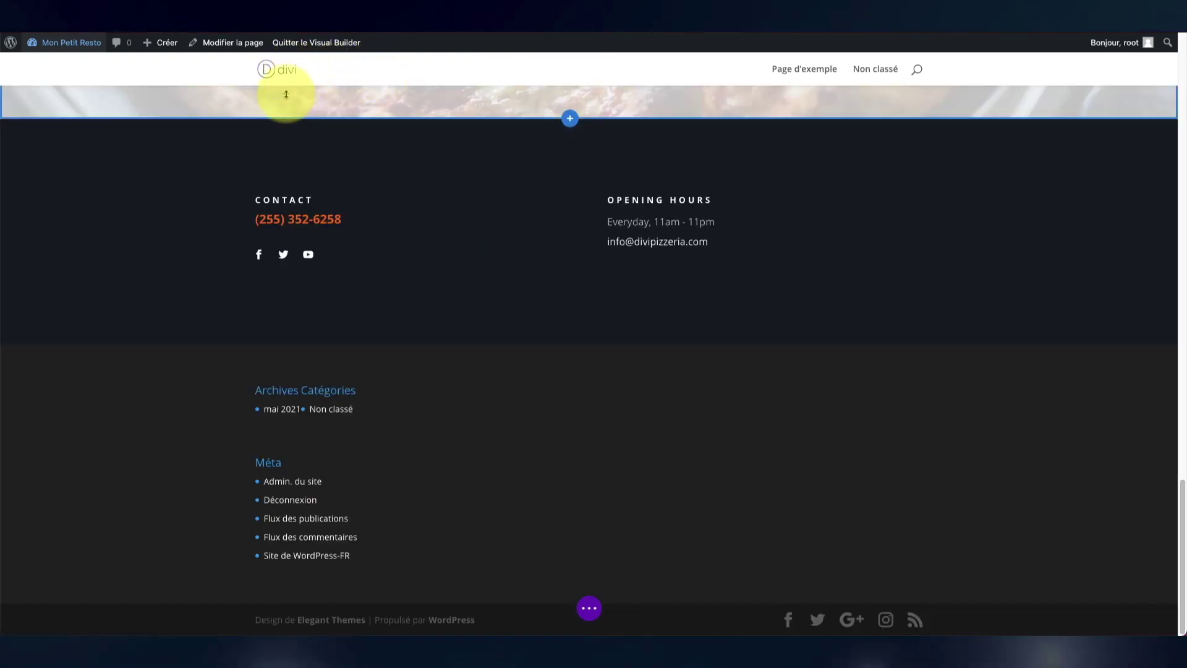
Open the theme customizer from the WordPress dashboard and go to the "Pied de page" settings
{"action": "mouse_move", "coordinate": [100, 49]}
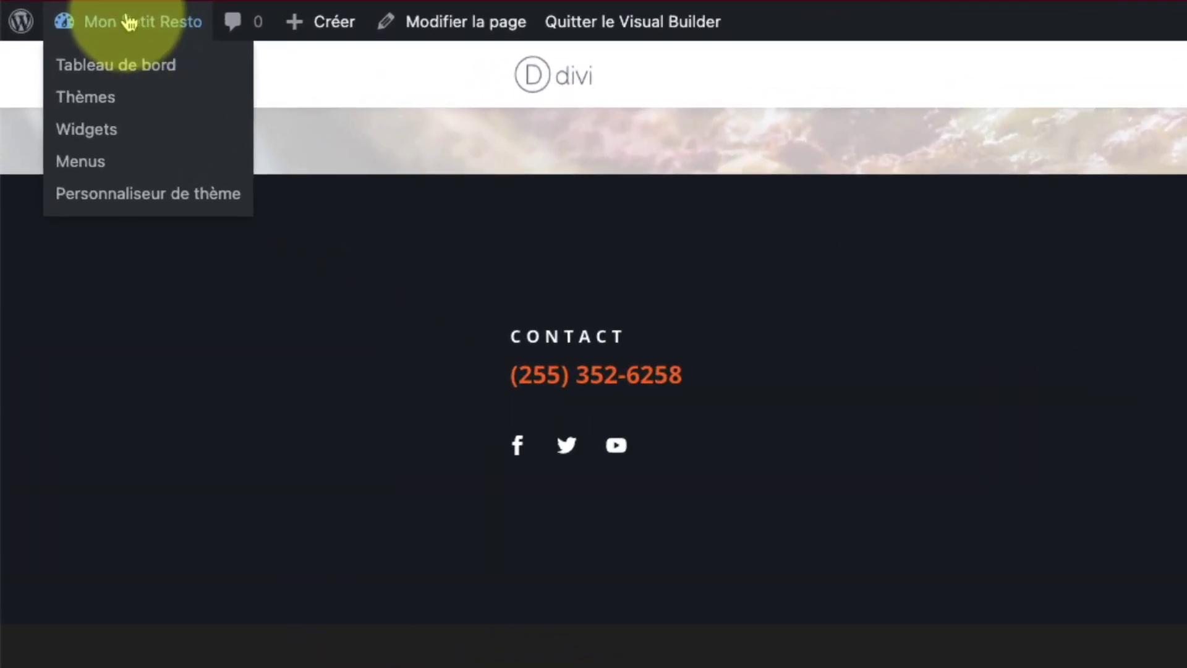
{"action": "left_click", "coordinate": [83, 32]}
{"action": "mouse_move", "coordinate": [114, 449]}
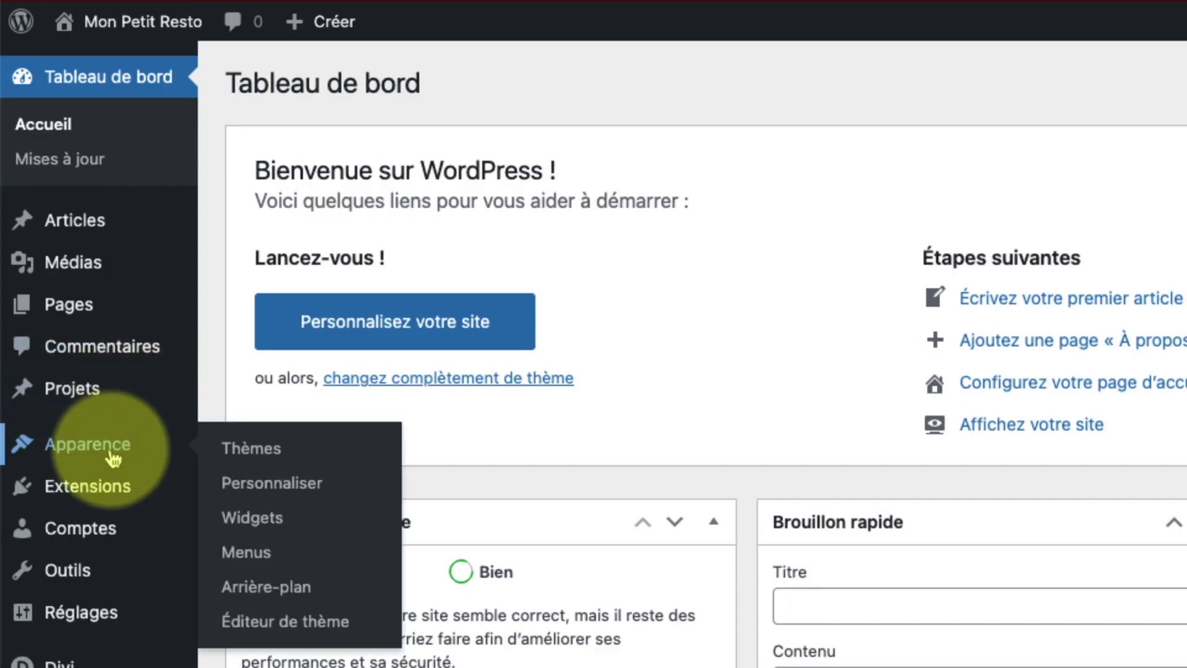
{"action": "left_click", "coordinate": [272, 489]}
{"action": "left_click", "coordinate": [265, 410]}
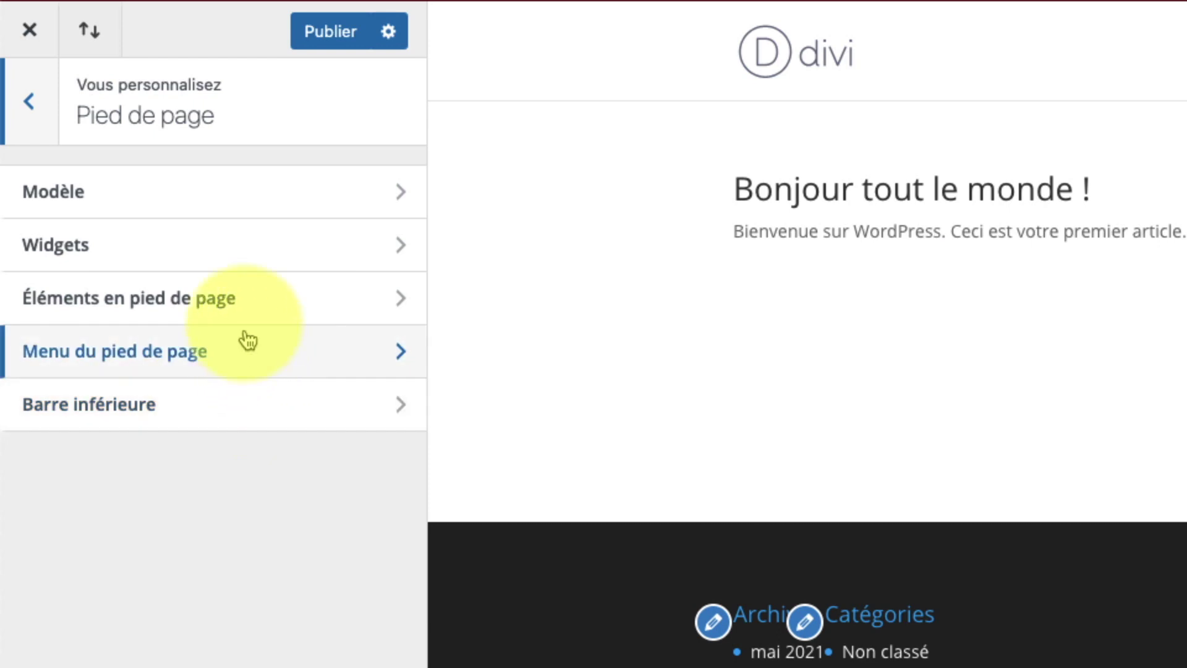
Examine the footer's column layout choices and the option that displays the social network icons
{"action": "left_click", "coordinate": [245, 200]}
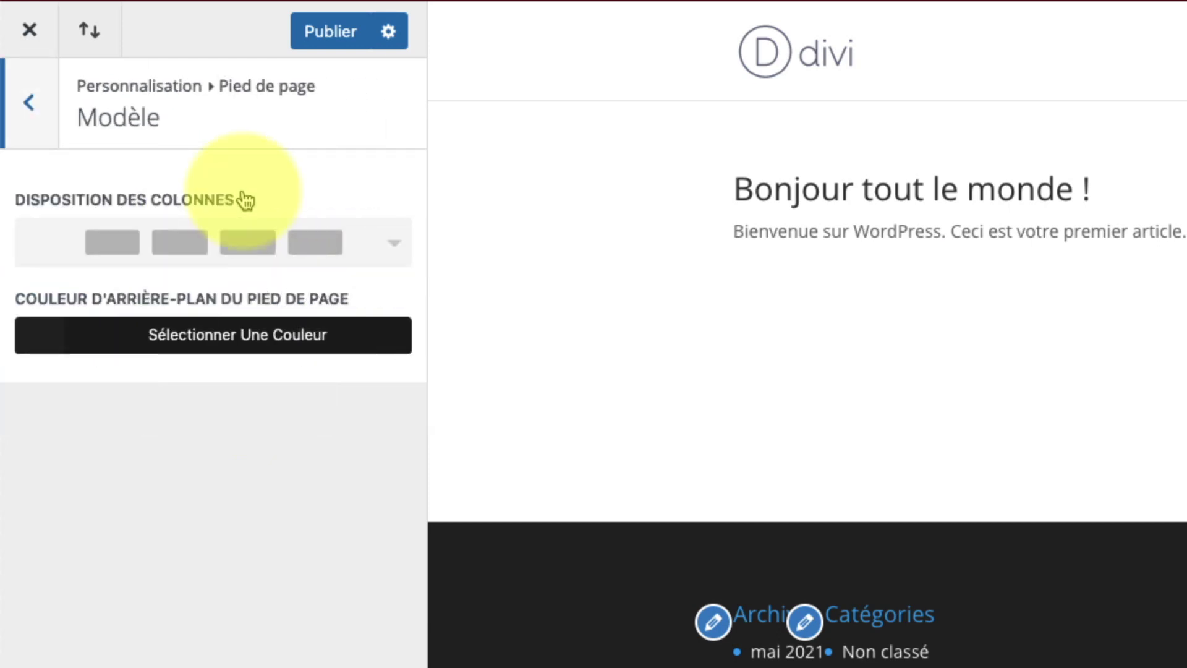
{"action": "left_click", "coordinate": [243, 241]}
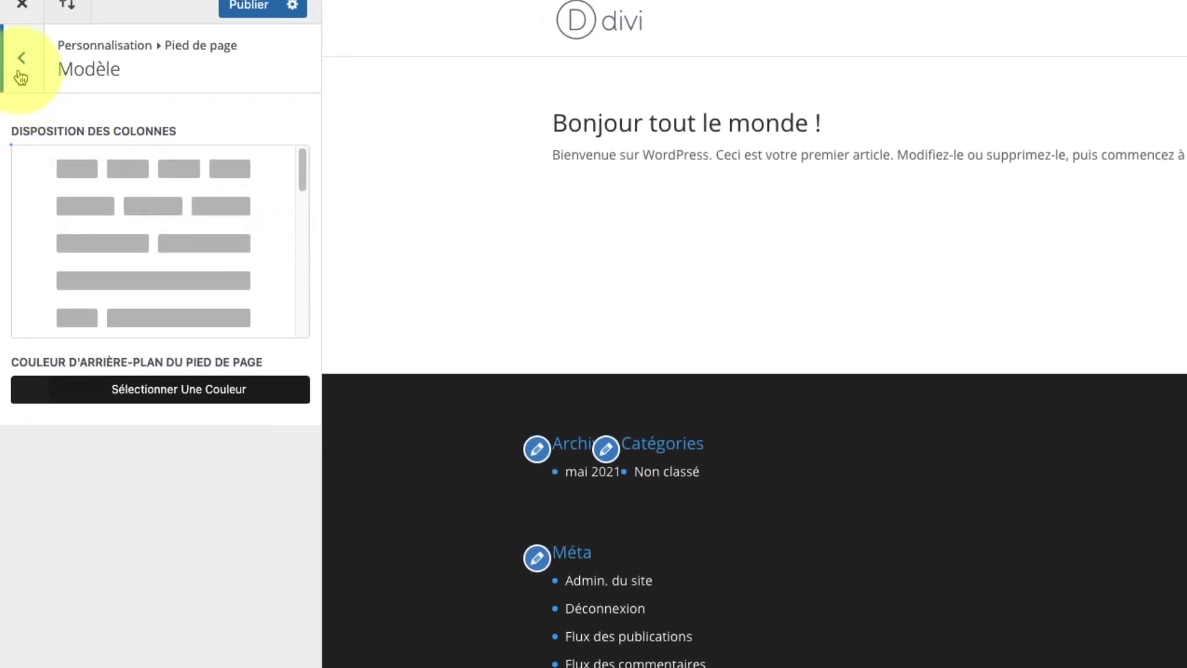
{"action": "left_click", "coordinate": [22, 75]}
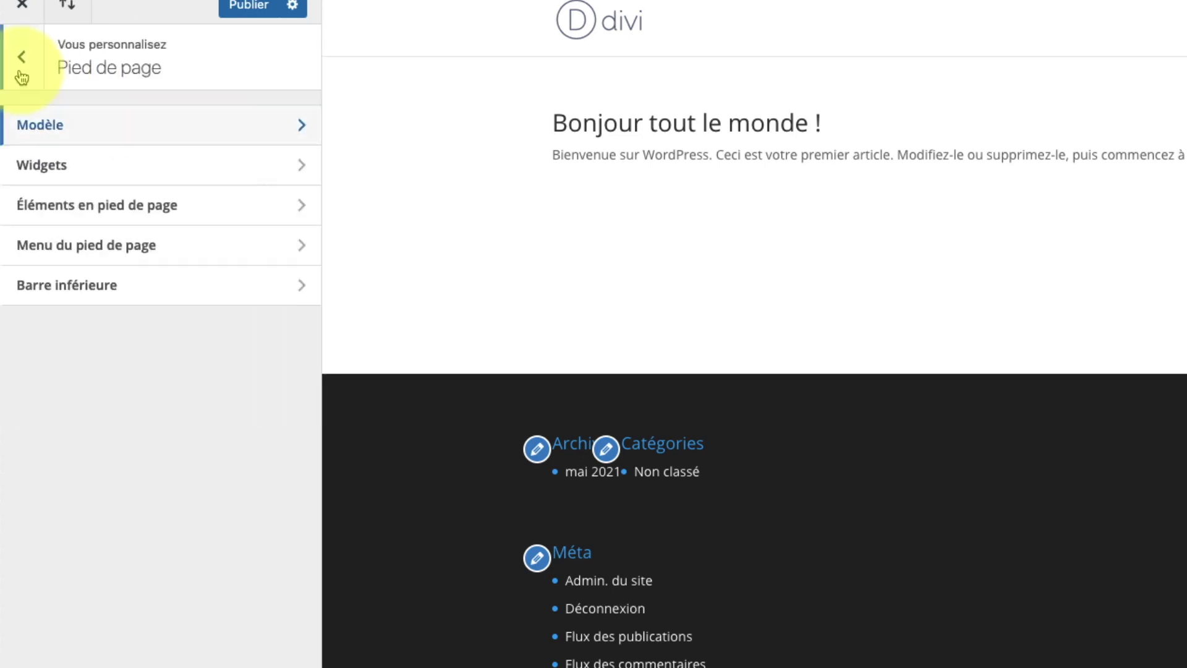
{"action": "left_click", "coordinate": [125, 203]}
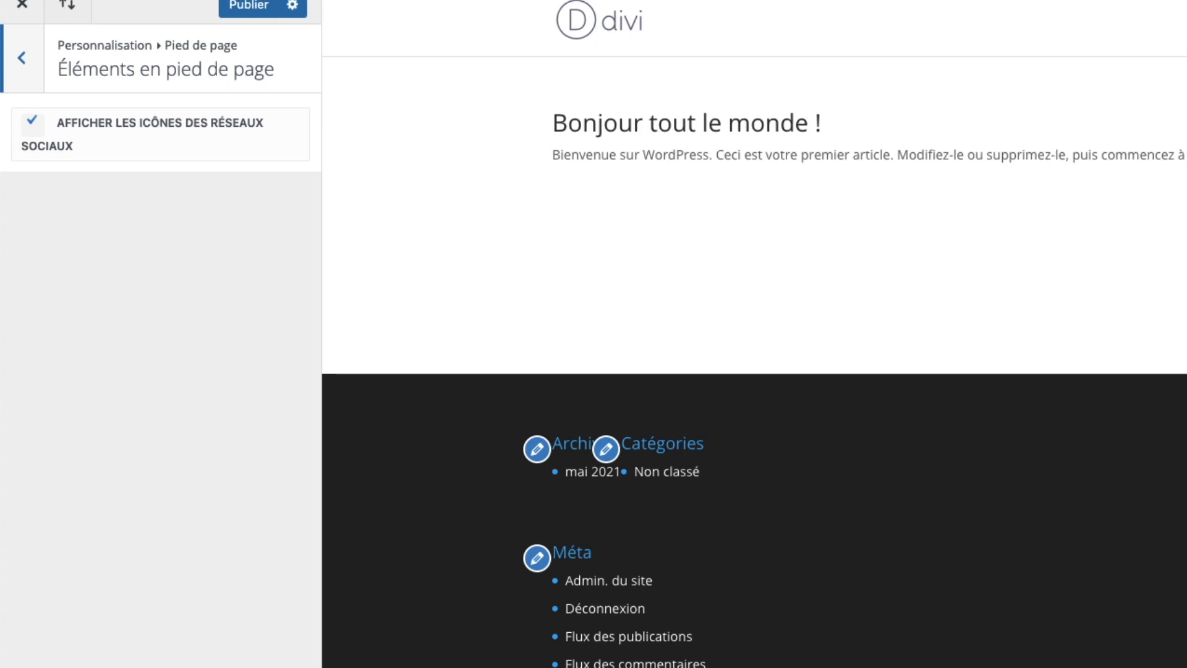
{"action": "left_click", "coordinate": [32, 121]}
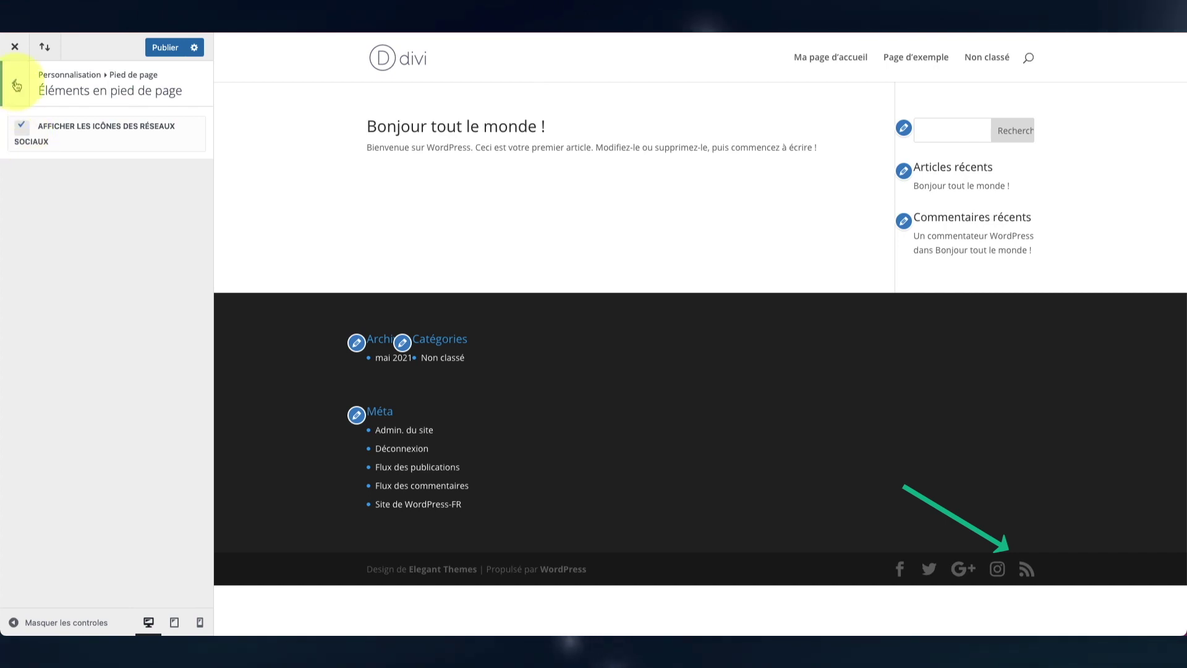
{"action": "left_click", "coordinate": [17, 85]}
Replace the footer credits in the "Barre inférieure" settings with "Copyright Mon Beau Resto"
{"action": "left_click", "coordinate": [93, 241]}
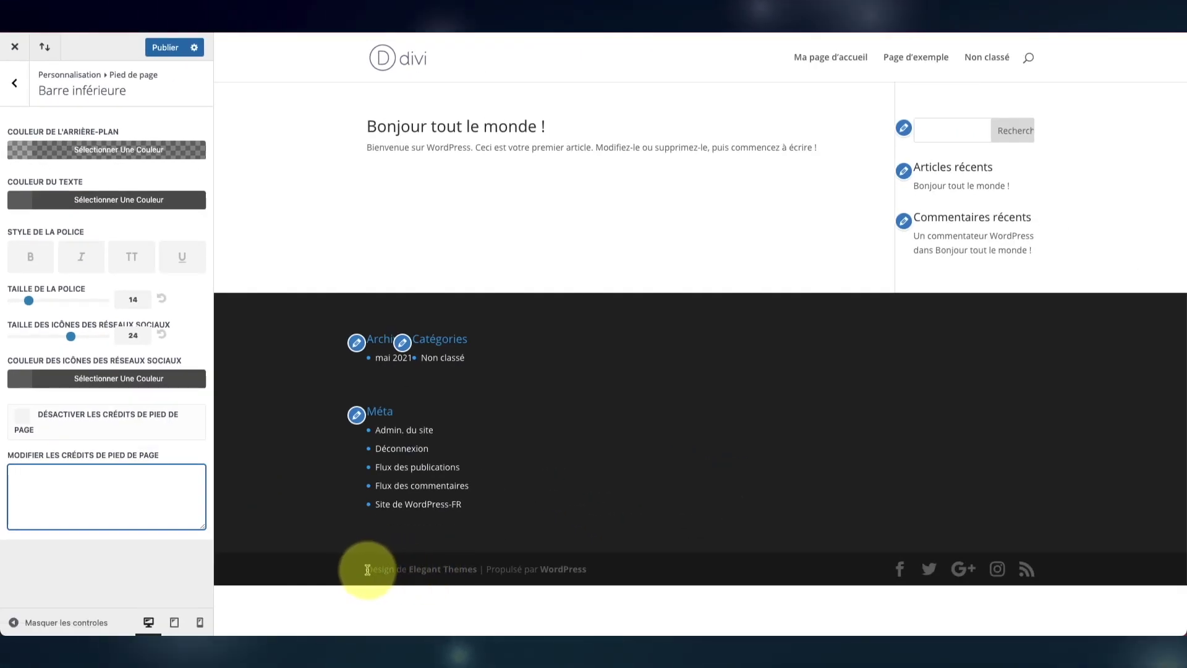
{"action": "double_click", "coordinate": [368, 569]}
{"action": "left_click_drag", "start_coordinate": [382, 568], "coordinate": [450, 575]}
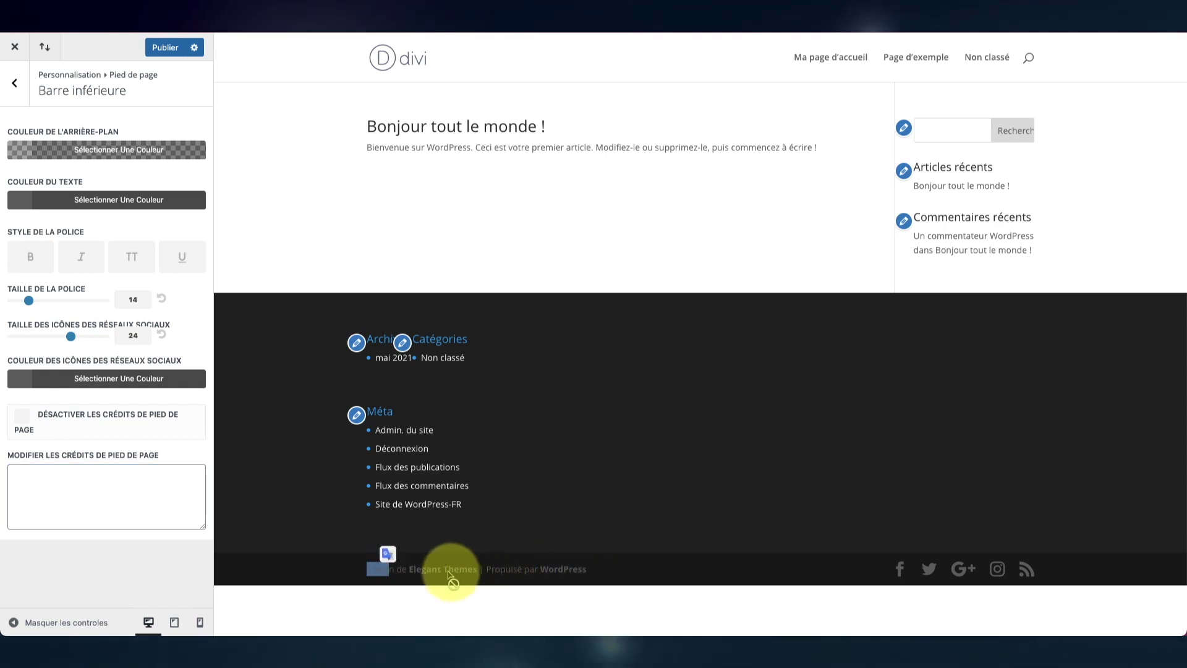
{"action": "left_click", "coordinate": [125, 487]}
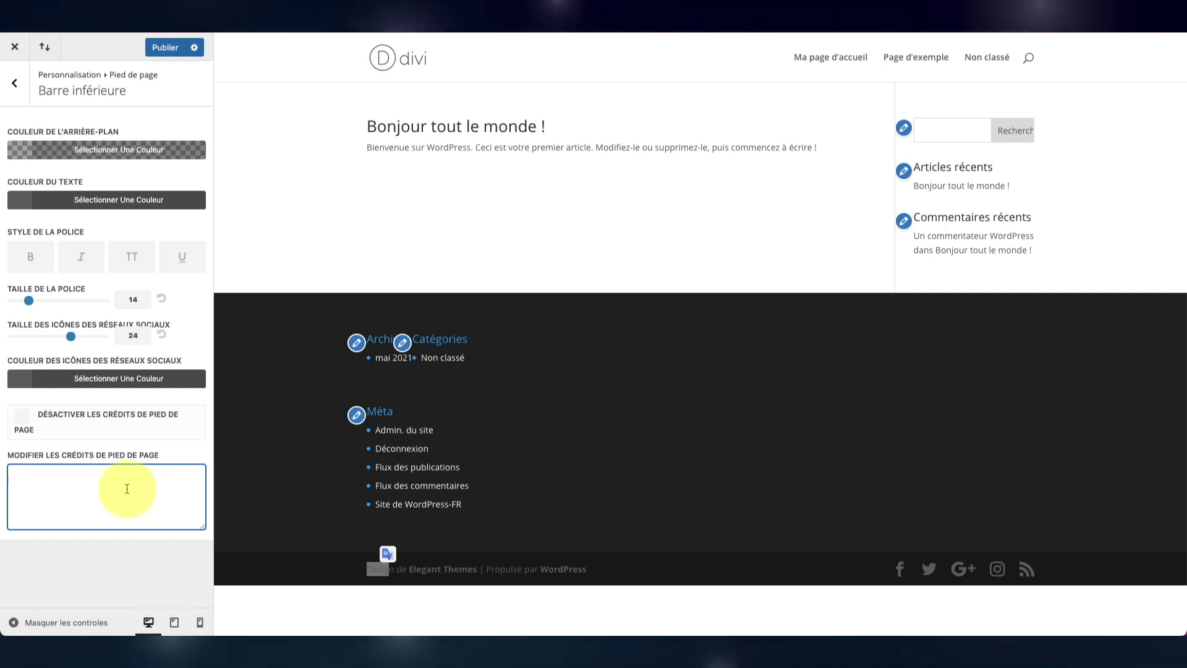
{"action": "type", "text": "Copyrig"}
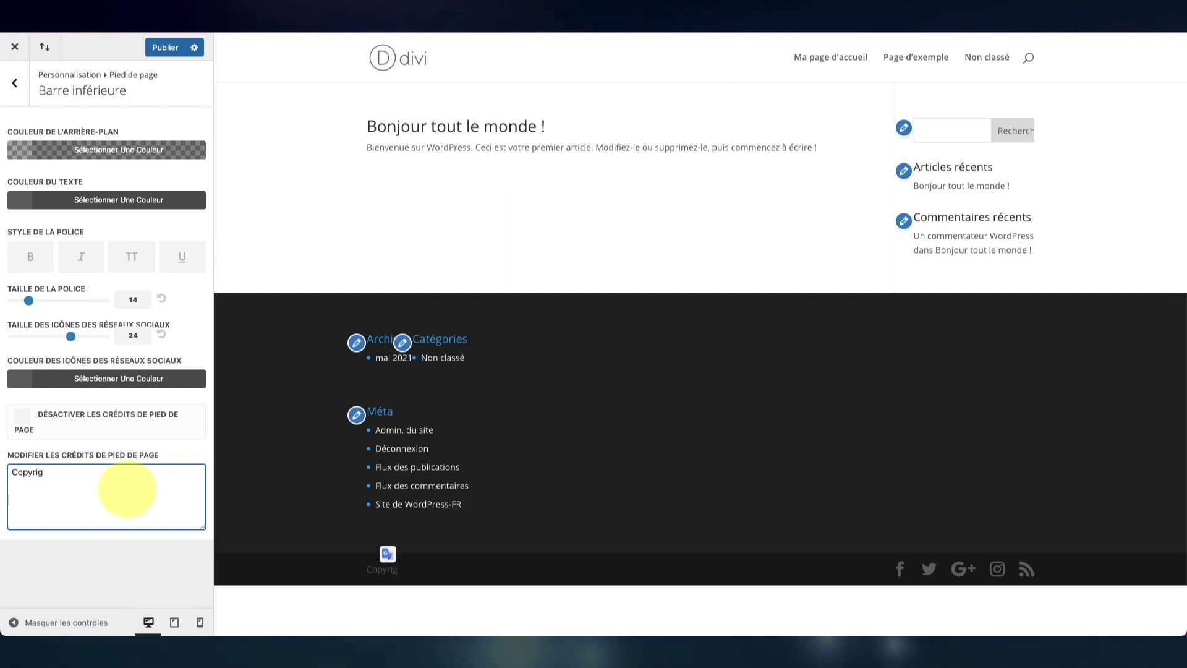
{"action": "type", "text": "ht Mon "}
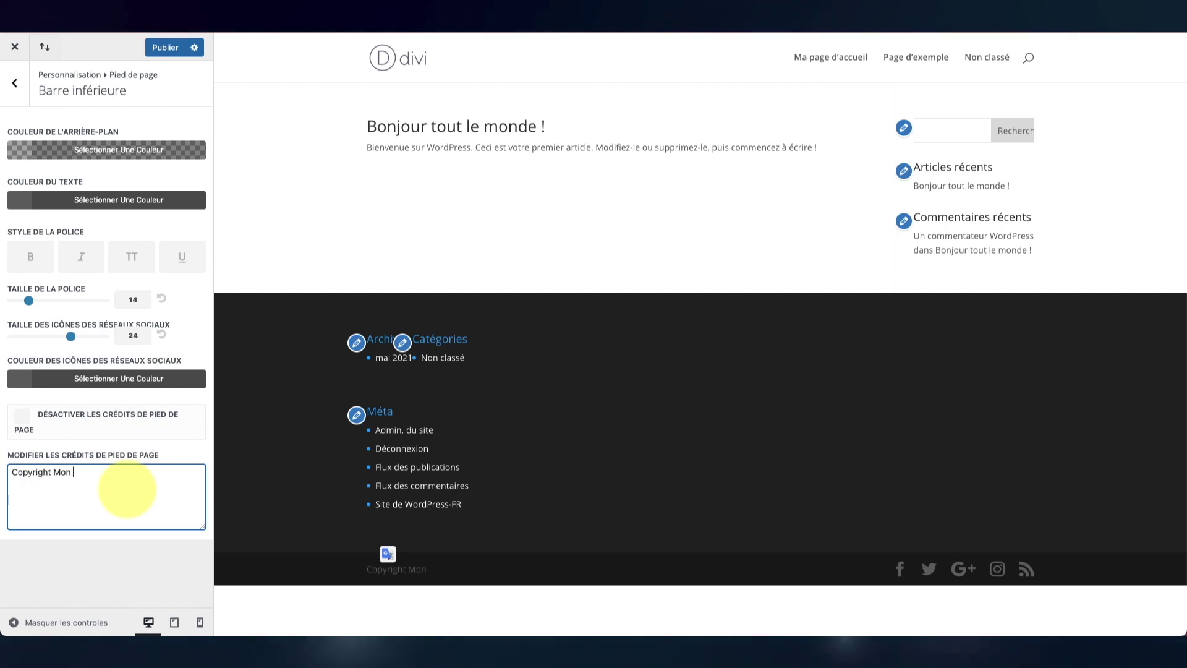
{"action": "type", "text": "Beau Resto"}
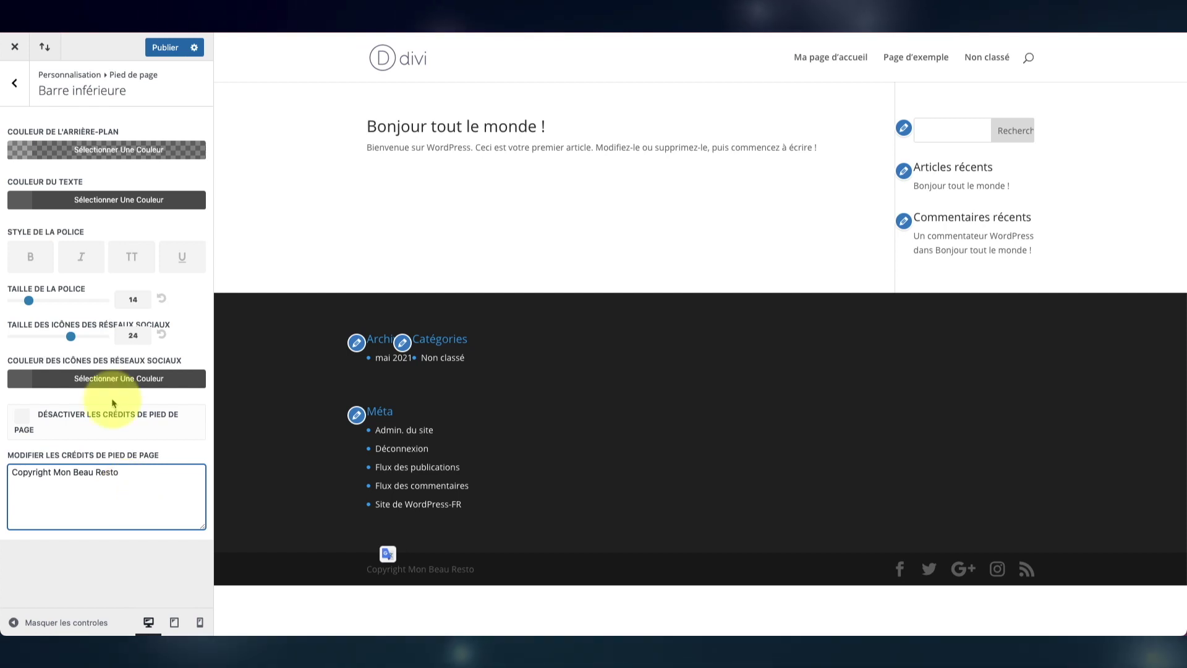
Try the option that disables the footer credits, switch it back off and return to the footer settings
{"action": "left_click", "coordinate": [23, 420]}
{"action": "left_click", "coordinate": [23, 420]}
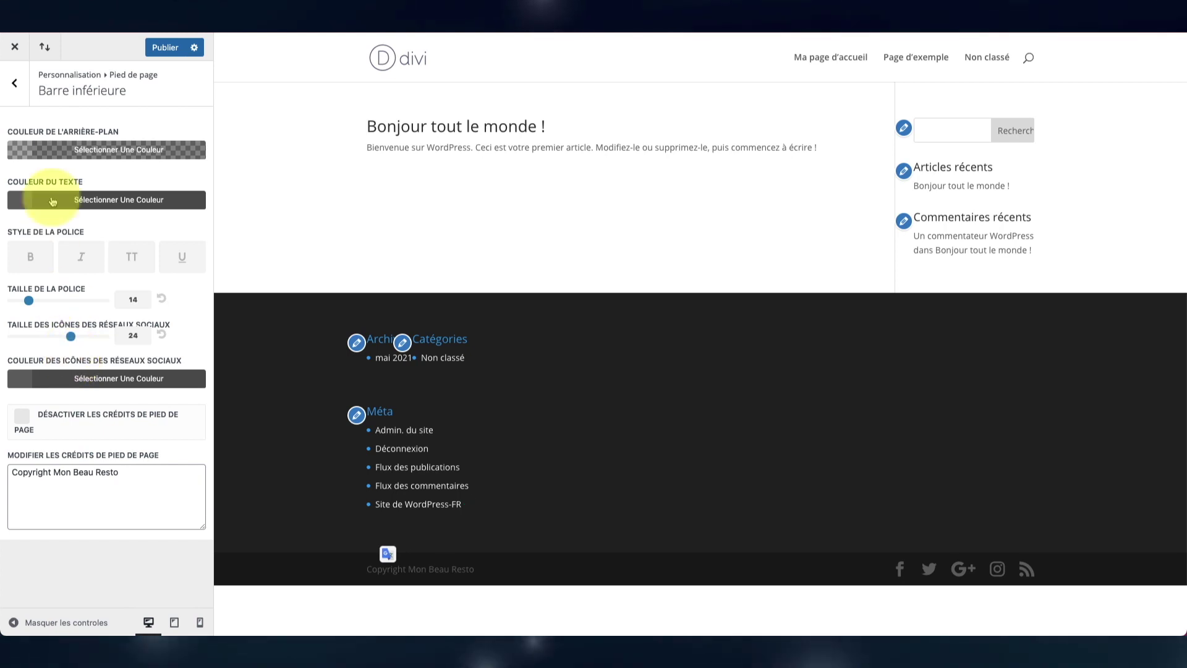
{"action": "left_click", "coordinate": [16, 86]}
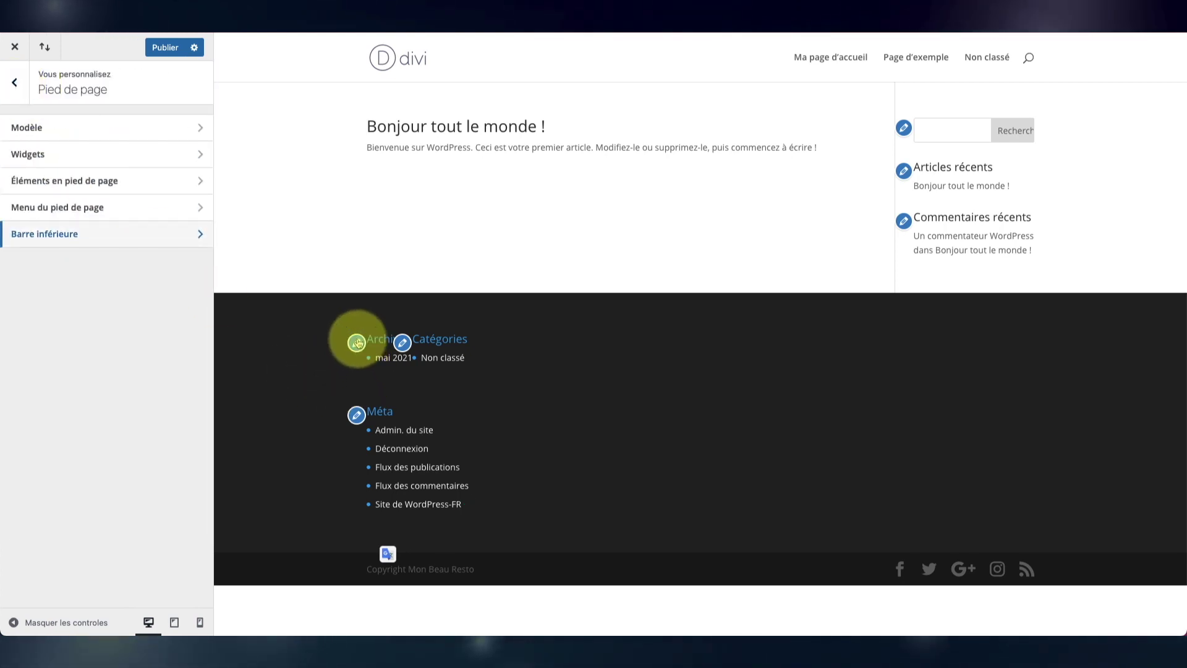
Remove the Archives, Catégories and Méta widgets from "Zone Pied de page #1"
{"action": "left_click", "coordinate": [357, 345]}
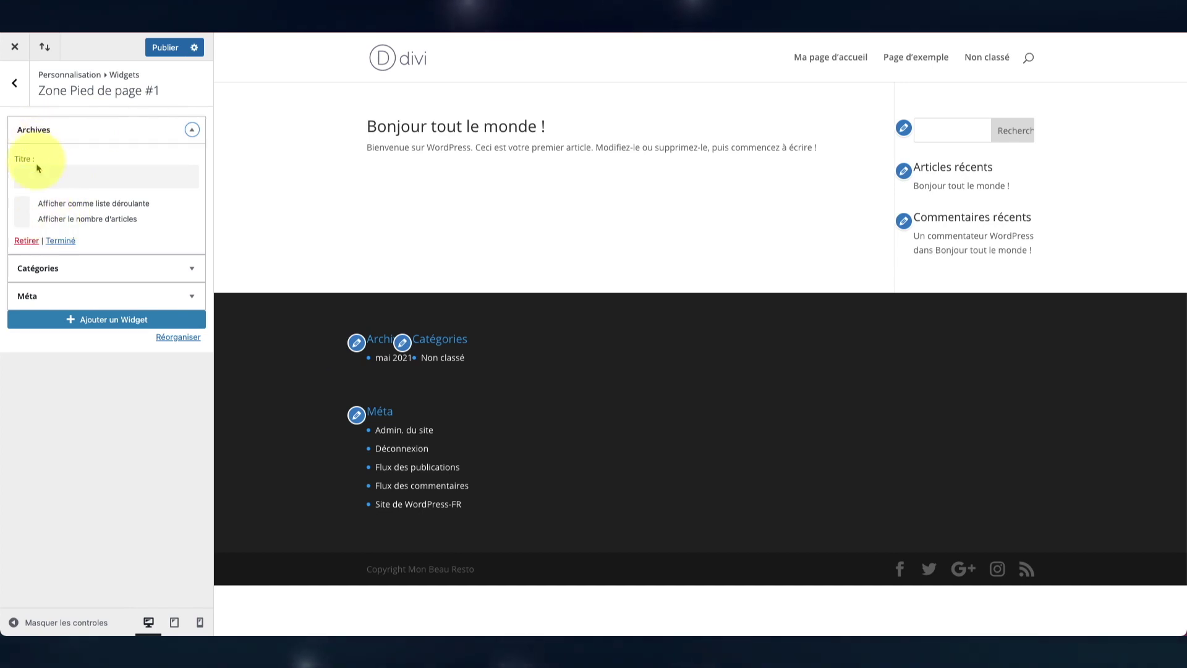
{"action": "left_click", "coordinate": [26, 241]}
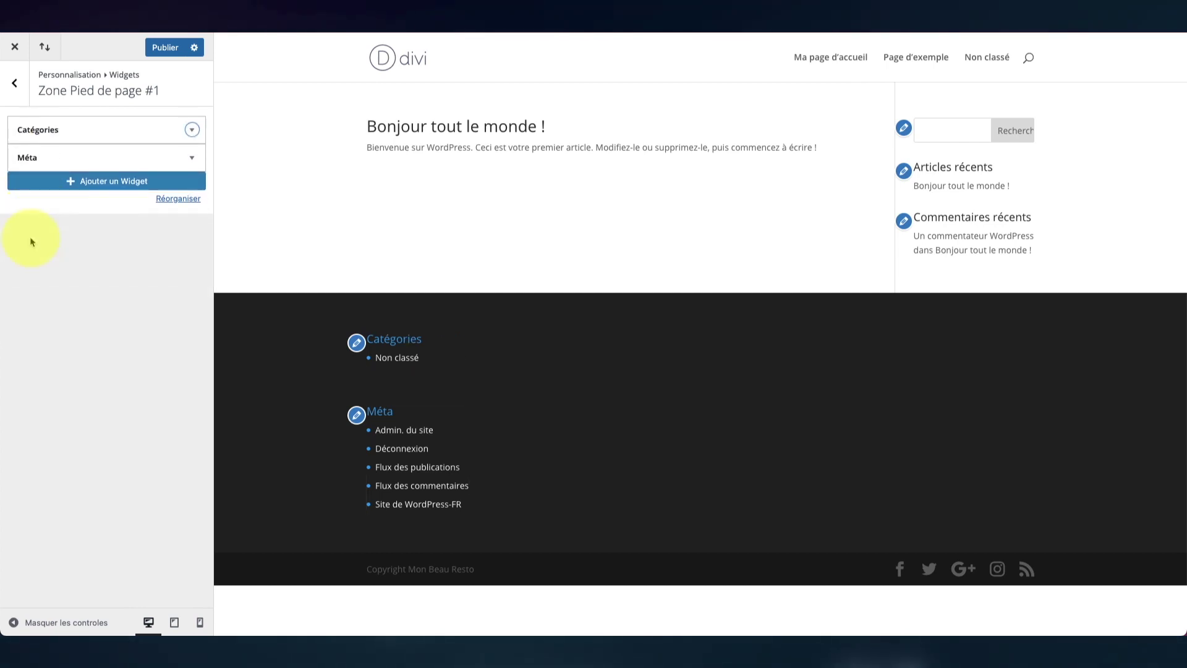
{"action": "left_click", "coordinate": [356, 342]}
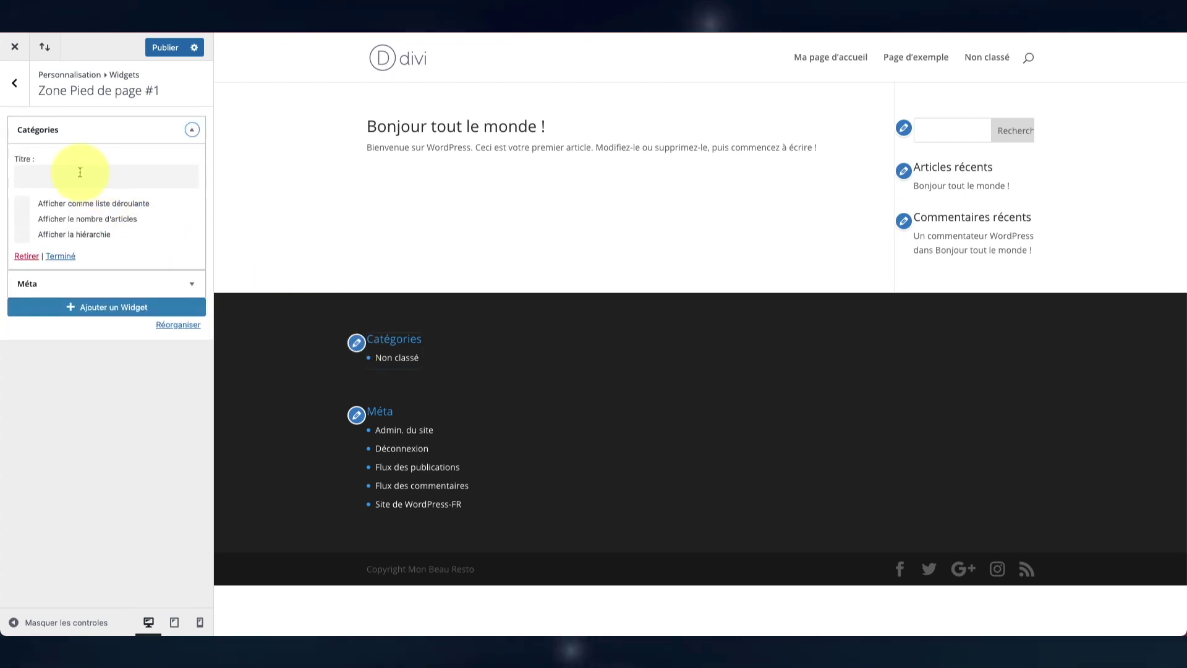
{"action": "left_click", "coordinate": [23, 257]}
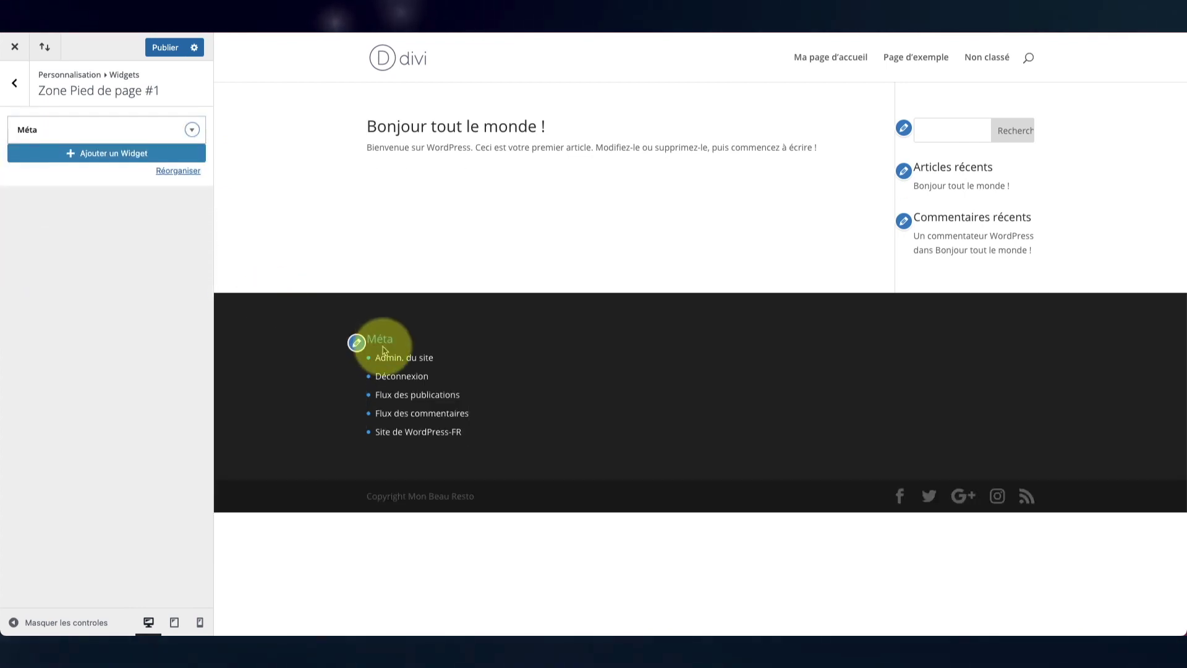
{"action": "left_click", "coordinate": [361, 351]}
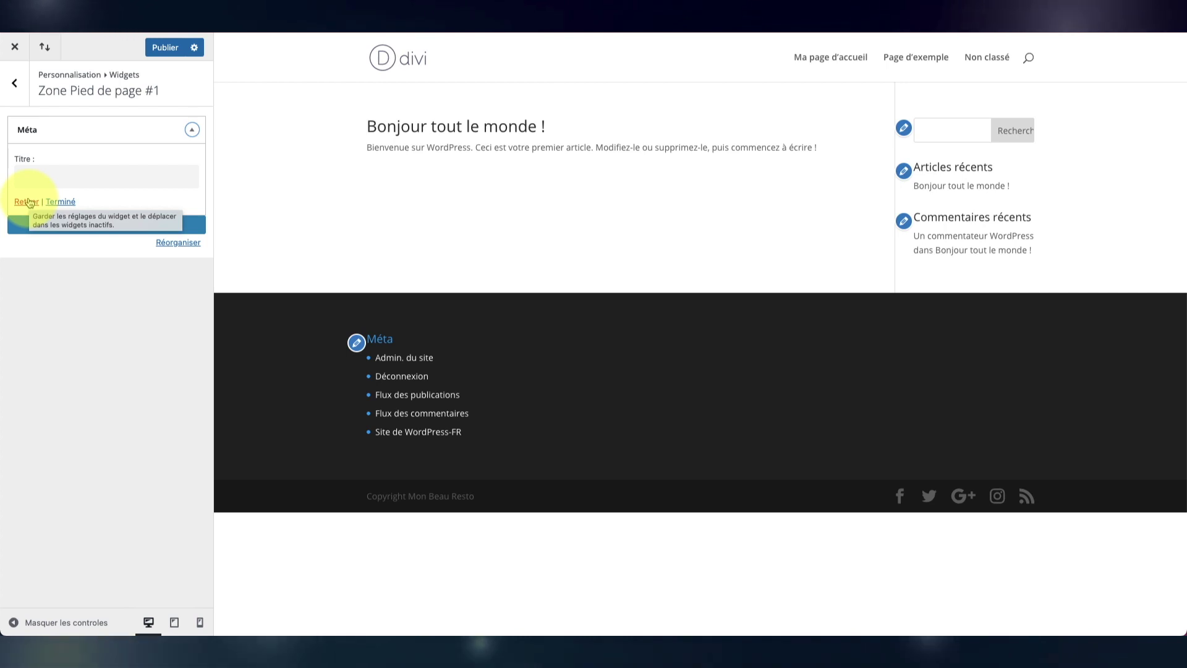
{"action": "left_click", "coordinate": [27, 201]}
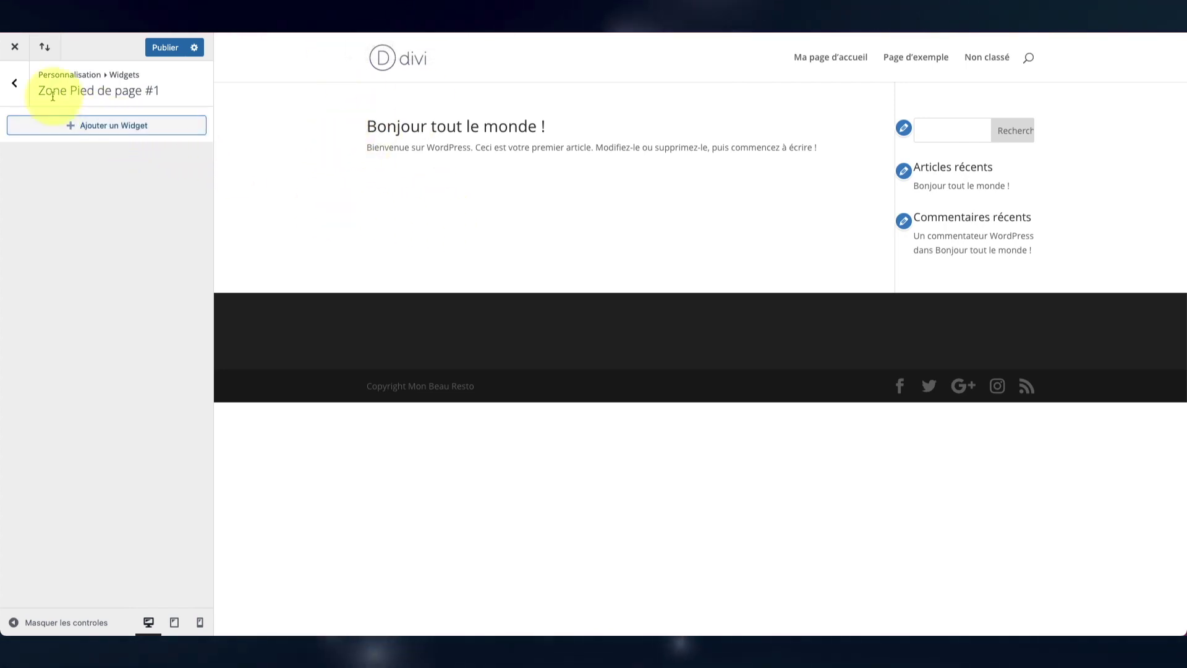
Set the site's home page to a static page using "Ma page d'accueil" and publish the customizer changes
{"action": "left_click", "coordinate": [18, 88]}
{"action": "left_click", "coordinate": [19, 88]}
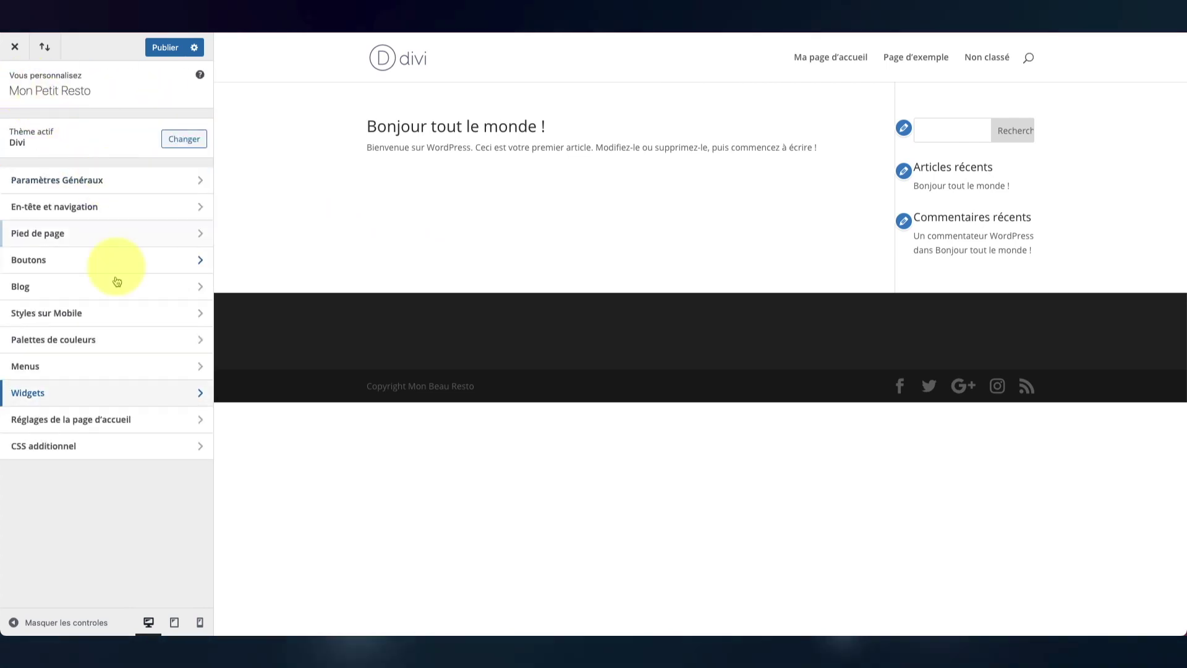
{"action": "left_click", "coordinate": [146, 416]}
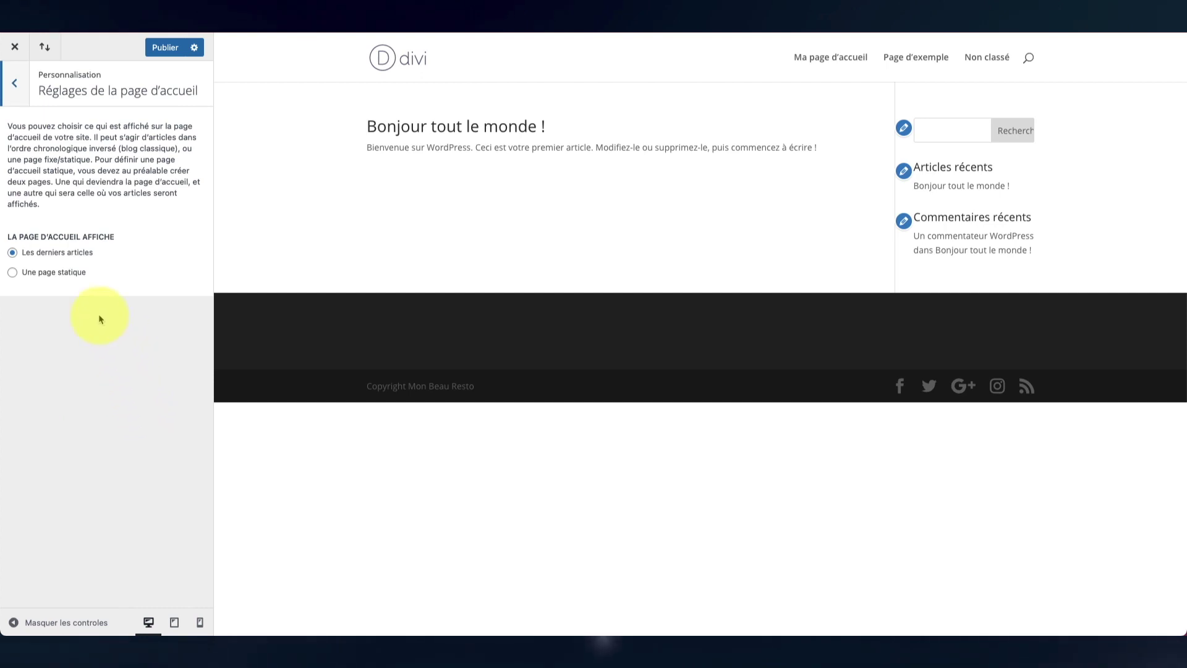
{"action": "left_click", "coordinate": [13, 275]}
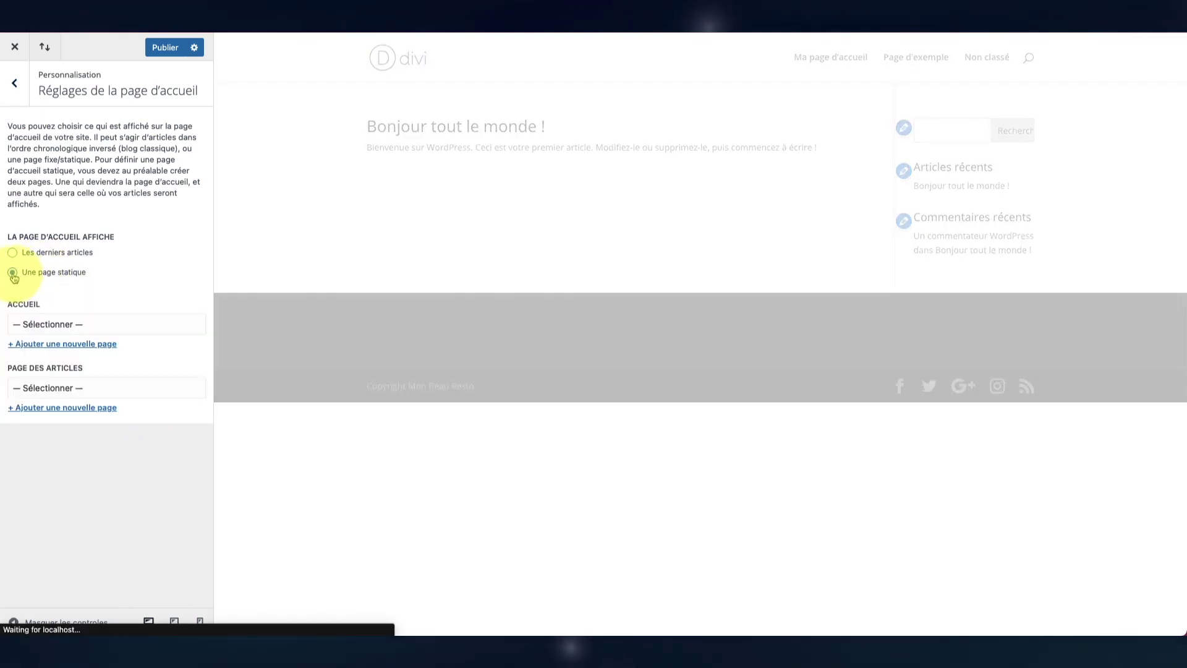
{"action": "left_click", "coordinate": [107, 326]}
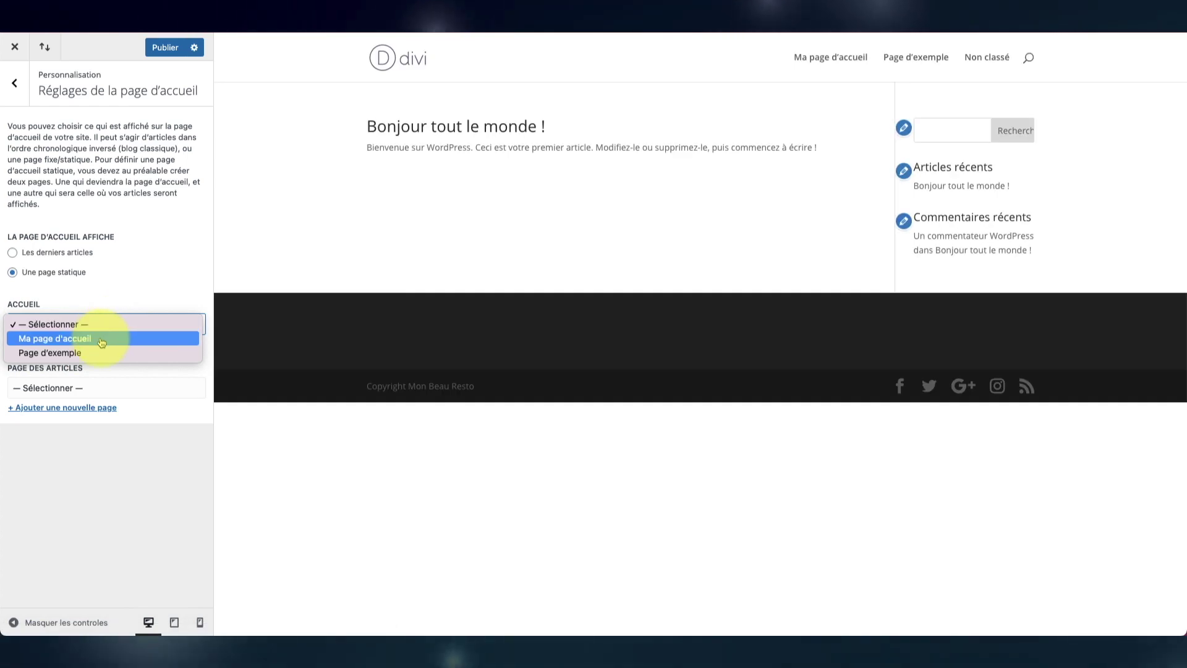
{"action": "left_click", "coordinate": [103, 341]}
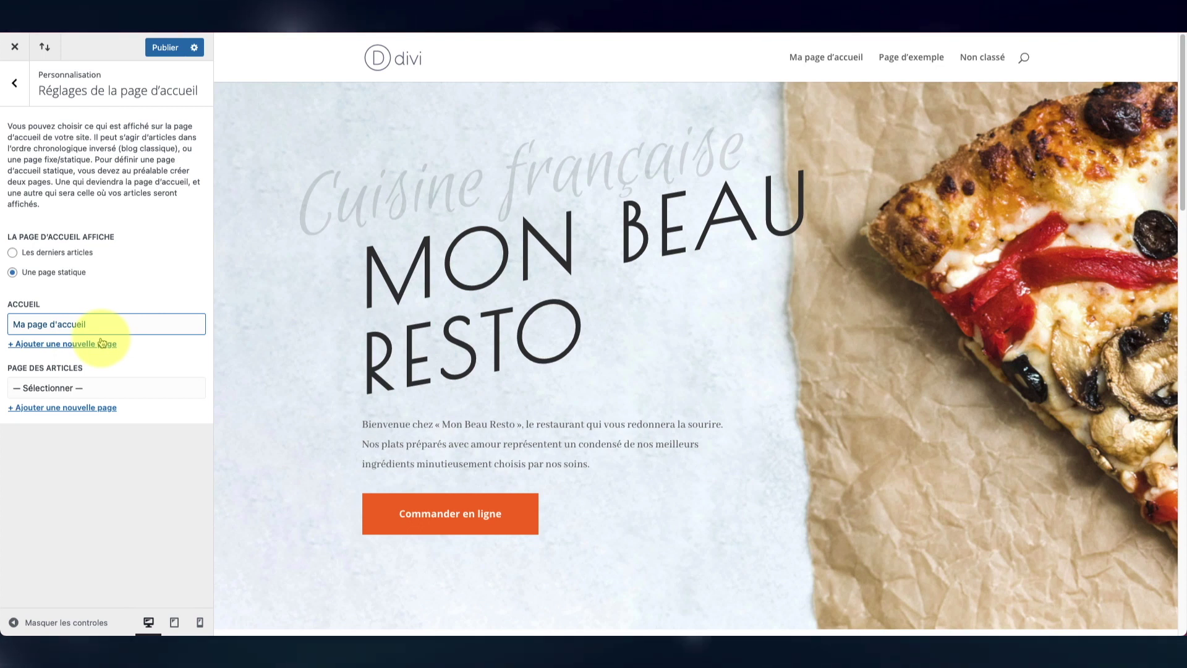
{"action": "left_click", "coordinate": [166, 49]}
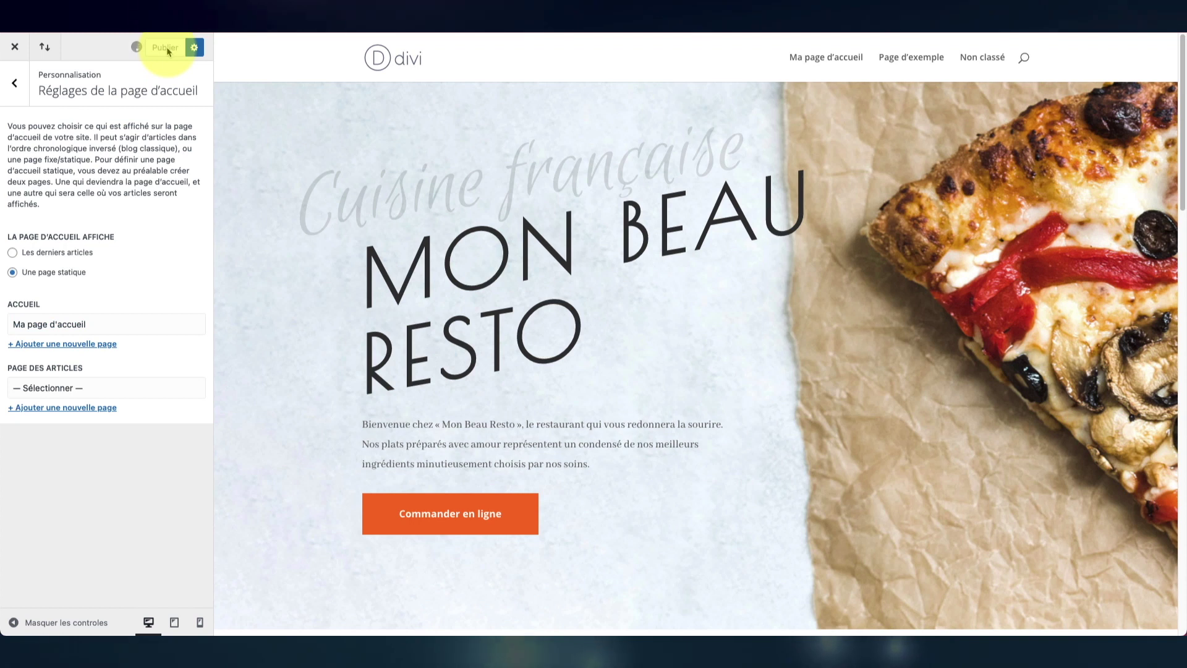
{"action": "scroll", "coordinate": [331, 259], "scroll_direction": "down", "scroll_amount": 15}
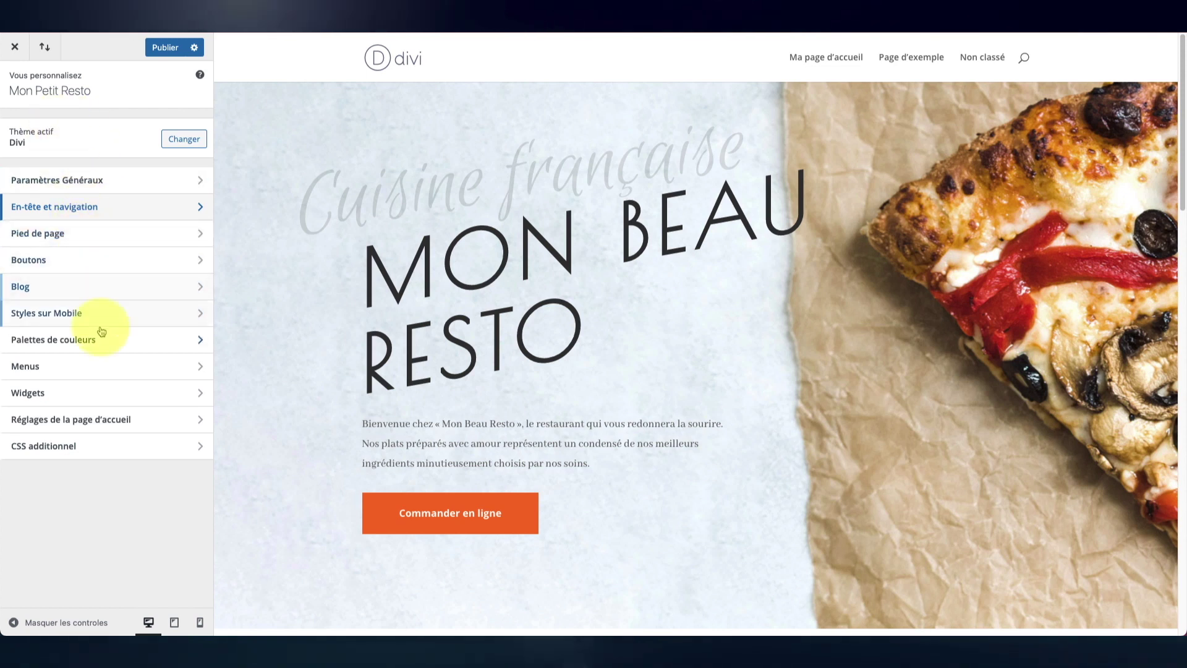
Open the "Barre de menu primaire" settings under "En-tête et navigation"
{"action": "left_click", "coordinate": [44, 212]}
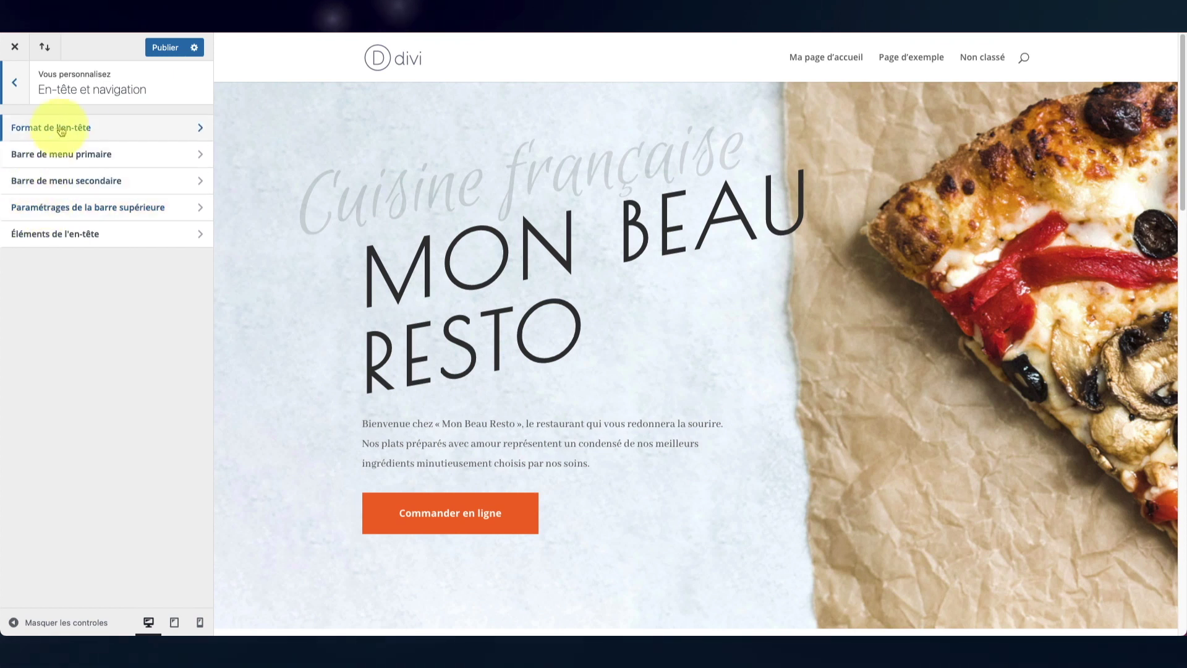
{"action": "left_click", "coordinate": [119, 155]}
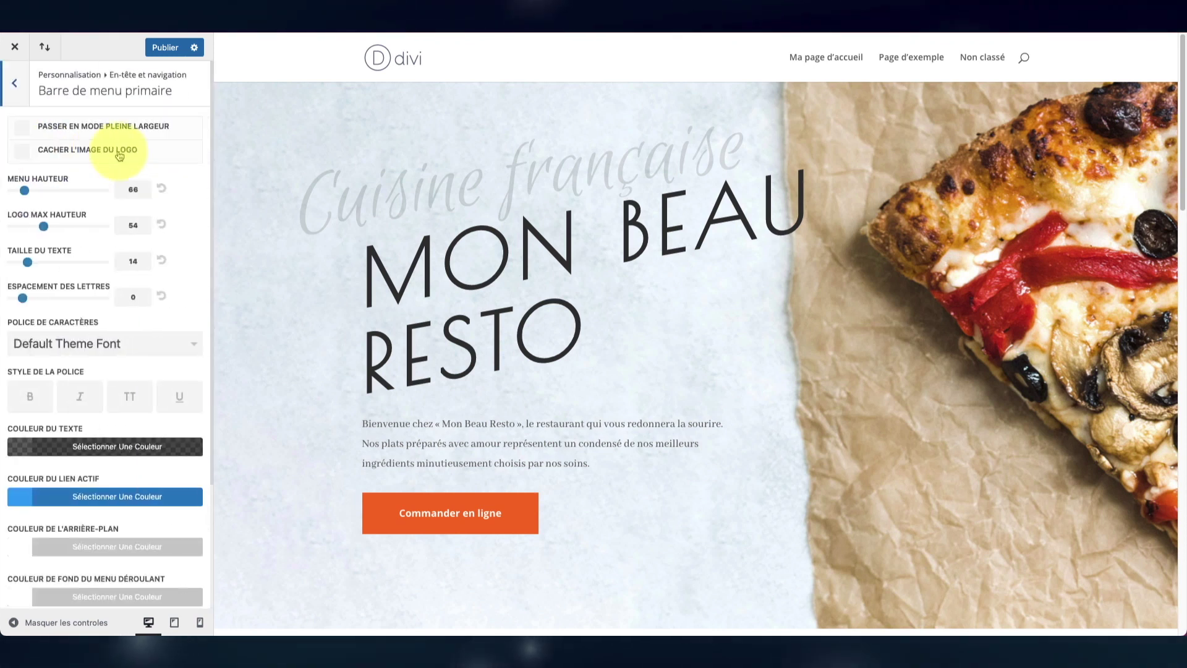
Try a menu height of 178, restore the default height, and try hiding the logo image
{"action": "left_click", "coordinate": [30, 191]}
{"action": "left_click_drag", "start_coordinate": [30, 193], "coordinate": [63, 194]}
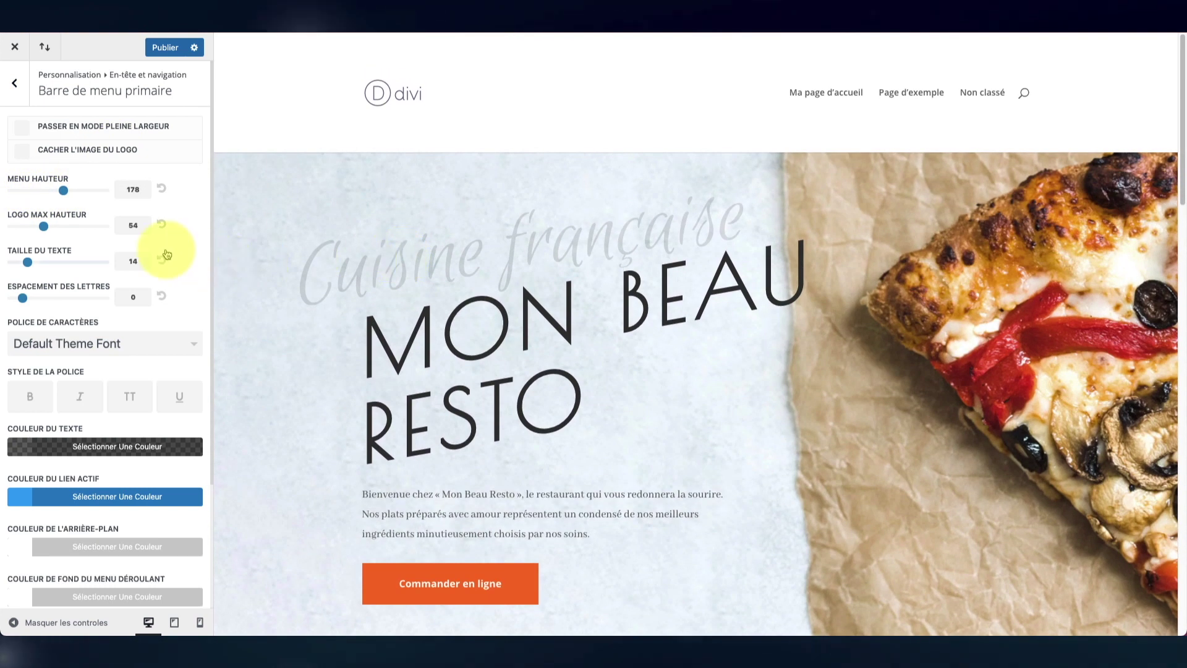
{"action": "left_click", "coordinate": [160, 190]}
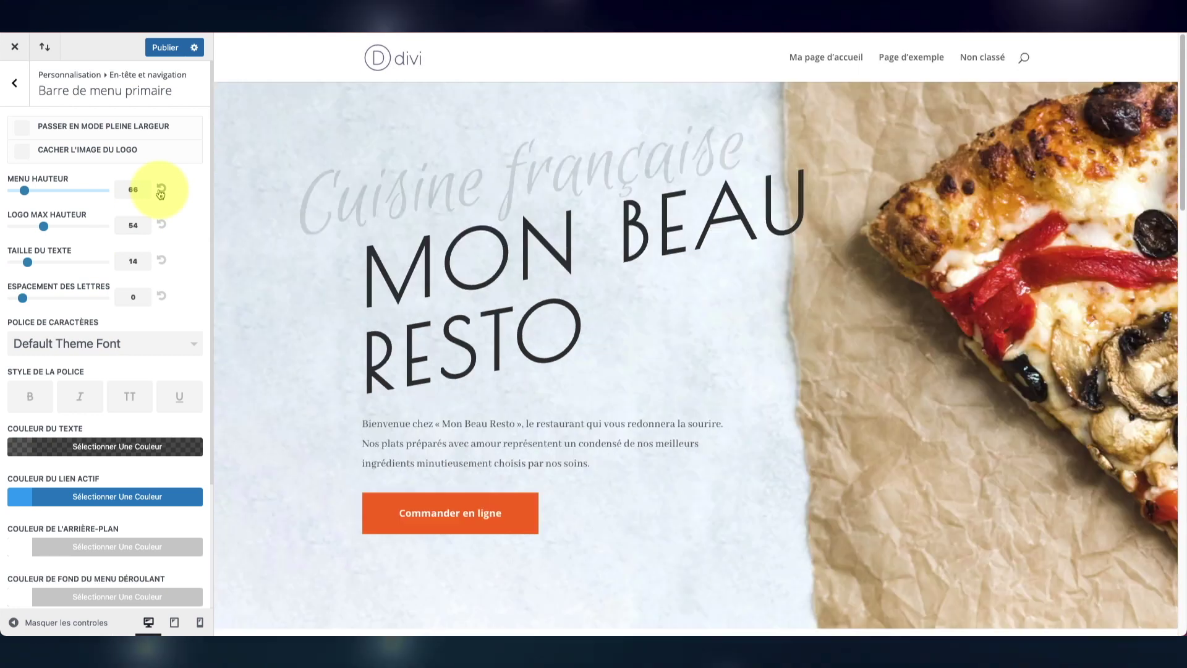
{"action": "left_click", "coordinate": [61, 152]}
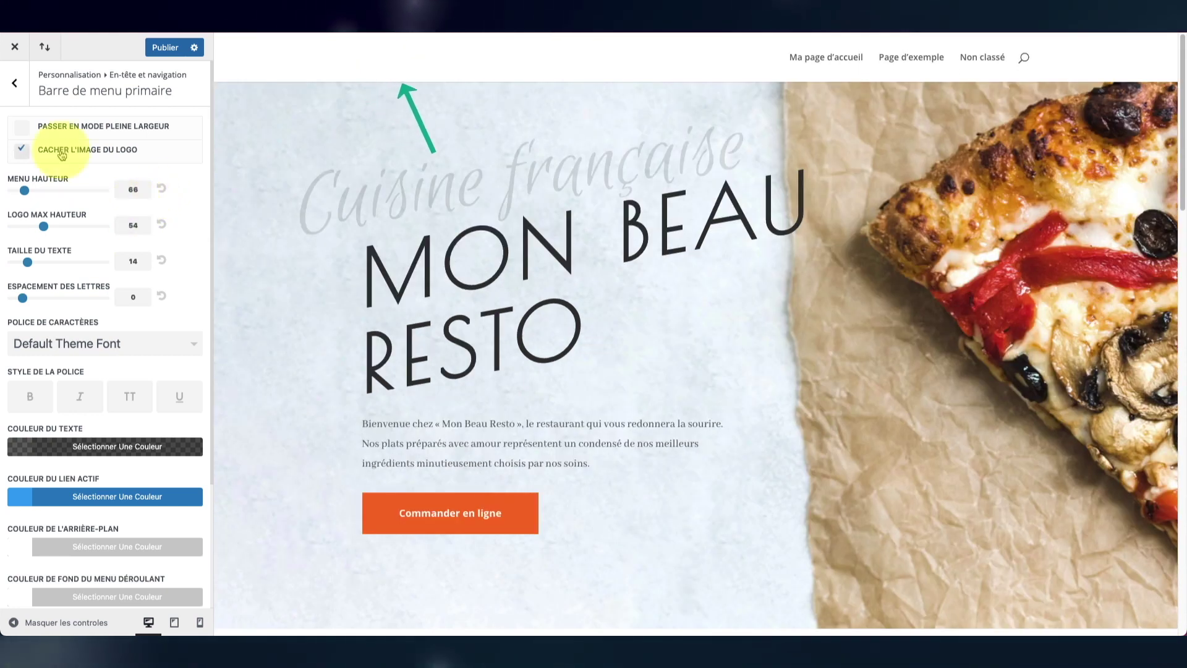
Set the primary menu bar's background colour to black
{"action": "scroll", "coordinate": [77, 250], "scroll_direction": "down", "scroll_amount": 2}
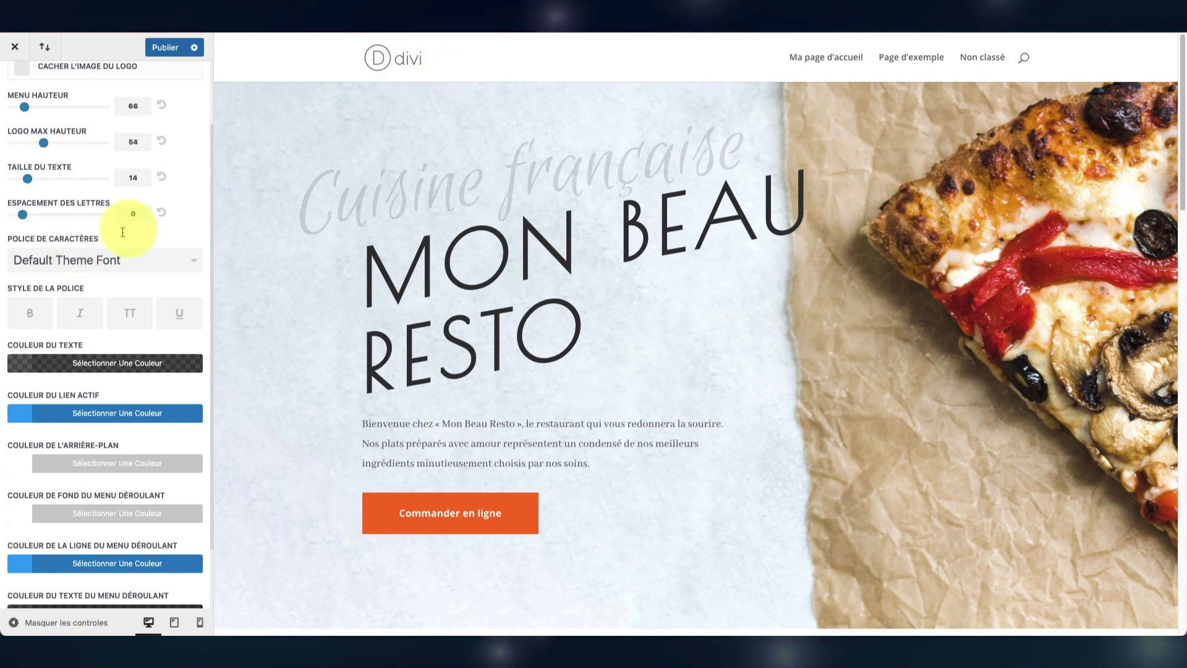
{"action": "scroll", "coordinate": [93, 309], "scroll_direction": "down", "scroll_amount": 2}
{"action": "left_click", "coordinate": [74, 389]}
{"action": "mouse_move", "coordinate": [100, 473]}
{"action": "left_mouse_down"}
{"action": "mouse_move", "coordinate": [117, 538]}
{"action": "mouse_move", "coordinate": [27, 550]}
{"action": "mouse_move", "coordinate": [58, 530]}
{"action": "mouse_move", "coordinate": [21, 551]}
{"action": "left_mouse_up"}
{"action": "left_click", "coordinate": [108, 387]}
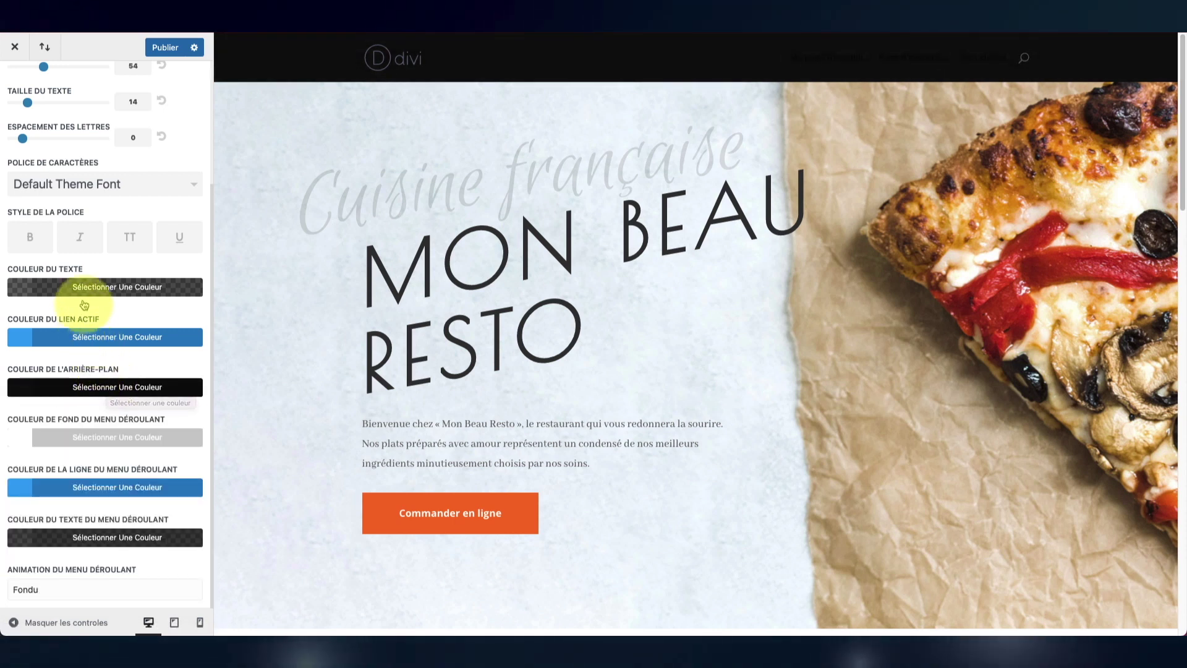
Set the primary menu's text colour to fully opaque white
{"action": "left_click", "coordinate": [69, 287]}
{"action": "left_click_drag", "start_coordinate": [69, 344], "coordinate": [4, 331]}
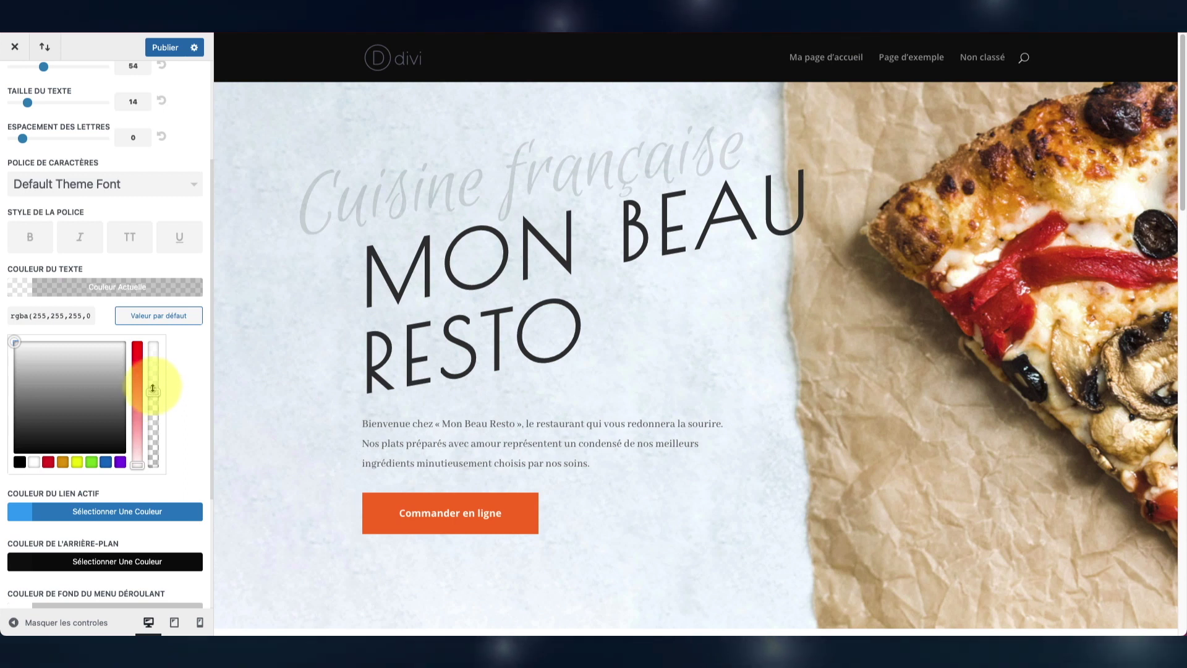
{"action": "left_click_drag", "start_coordinate": [154, 367], "coordinate": [154, 344]}
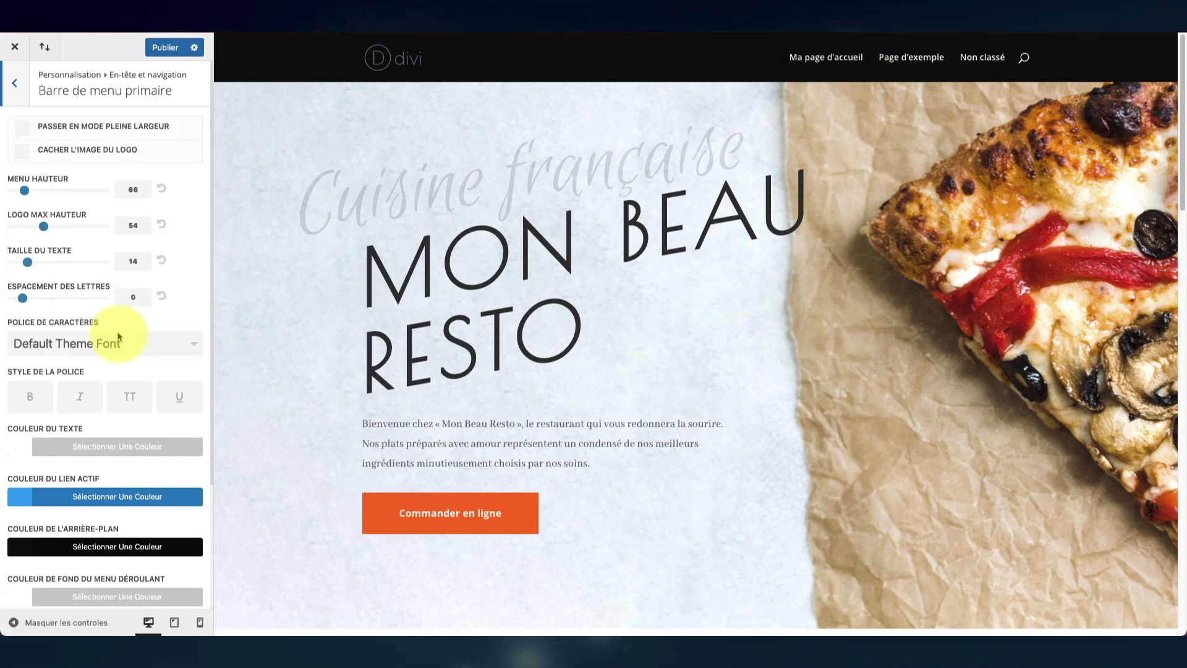
Set the primary menu bar's background colour back to white and its text colour to #0a0a0a
{"action": "scroll", "coordinate": [119, 338], "scroll_direction": "down", "scroll_amount": 1}
{"action": "scroll", "coordinate": [121, 339], "scroll_direction": "down", "scroll_amount": 2}
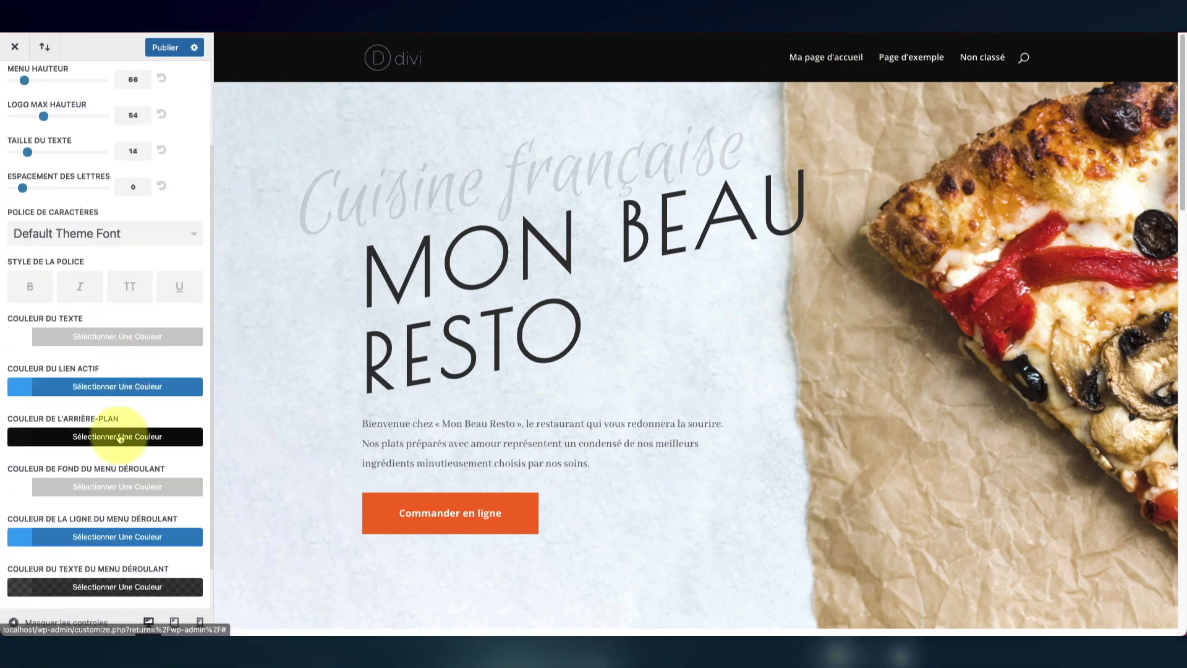
{"action": "left_click", "coordinate": [118, 437]}
{"action": "left_click_drag", "start_coordinate": [54, 509], "coordinate": [3, 457]}
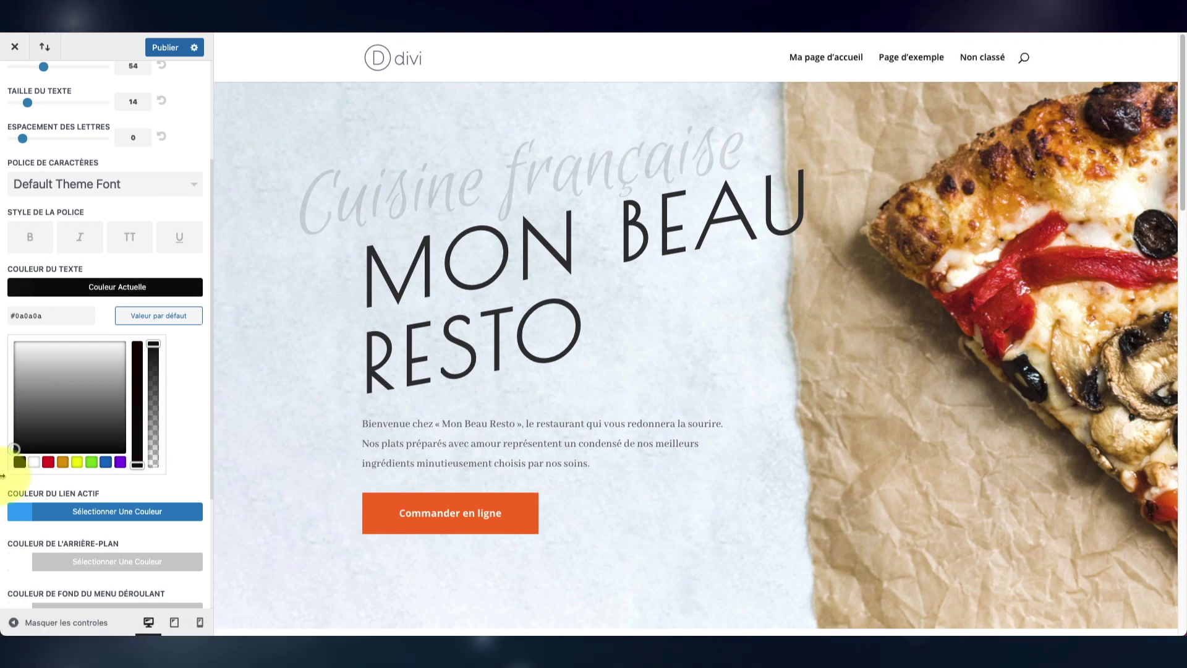
Reduce the menu text colour's opacity to 0.8, giving rgba(10,10,10,0.8), and publish the customizer changes
{"action": "left_click_drag", "start_coordinate": [154, 352], "coordinate": [154, 399]}
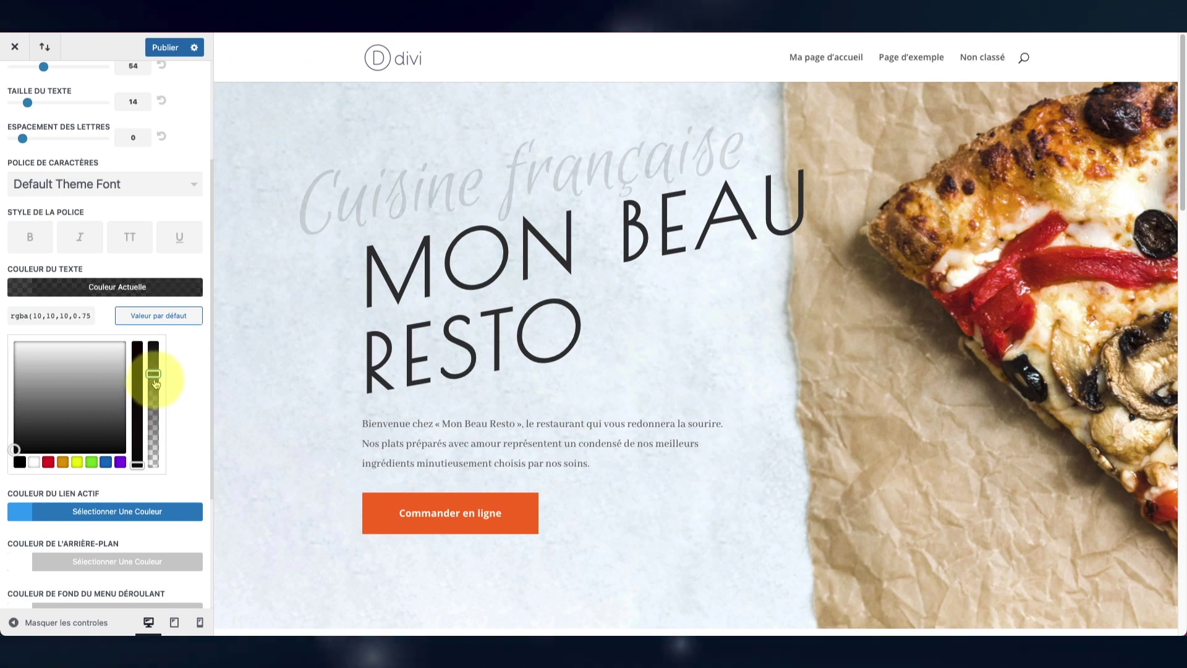
{"action": "left_click_drag", "start_coordinate": [159, 378], "coordinate": [159, 376]}
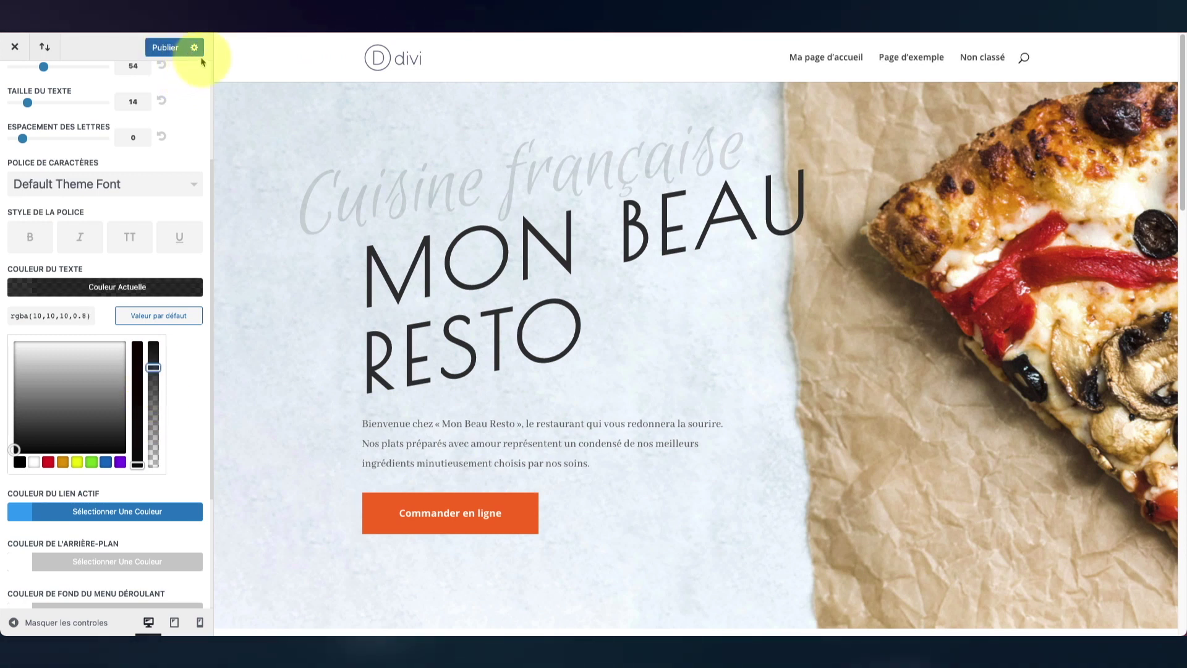
{"action": "left_click", "coordinate": [165, 50]}
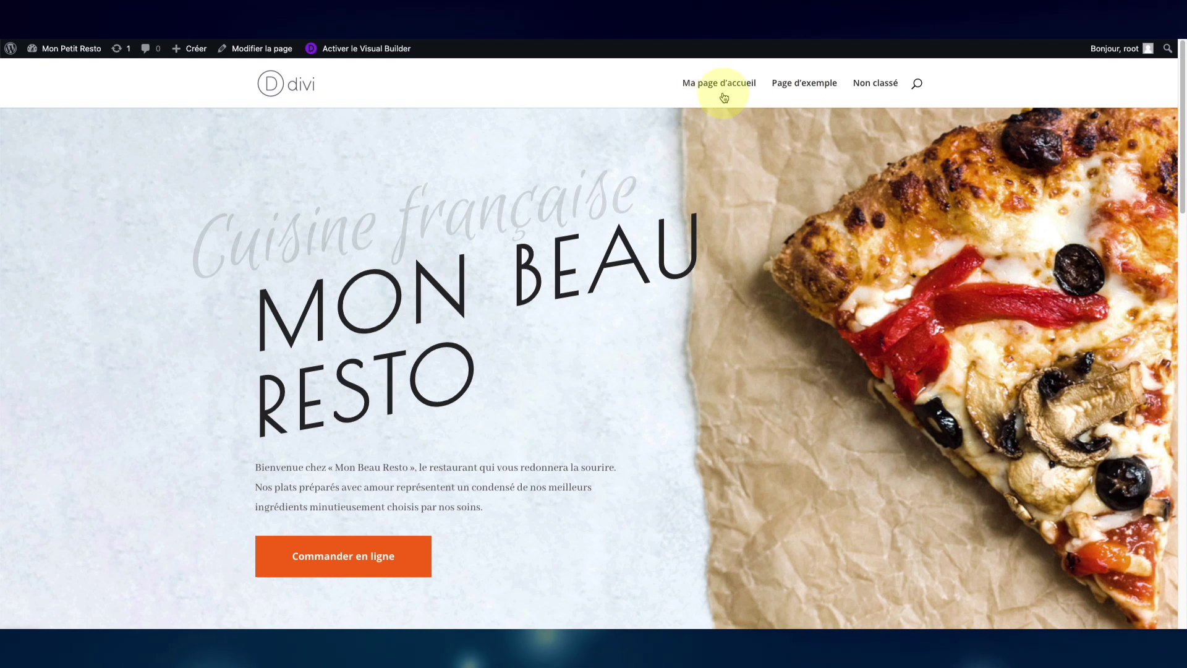
Open the site's menu management page and create a new menu named "Menu principal"
{"action": "mouse_move", "coordinate": [58, 55]}
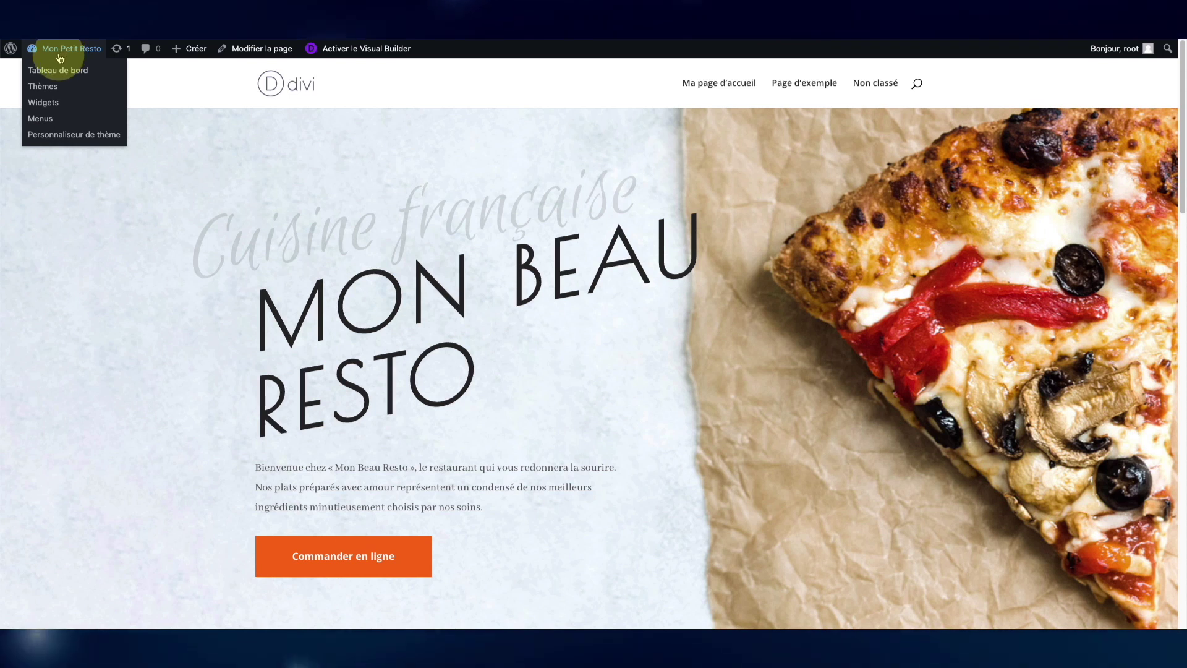
{"action": "left_click", "coordinate": [39, 118]}
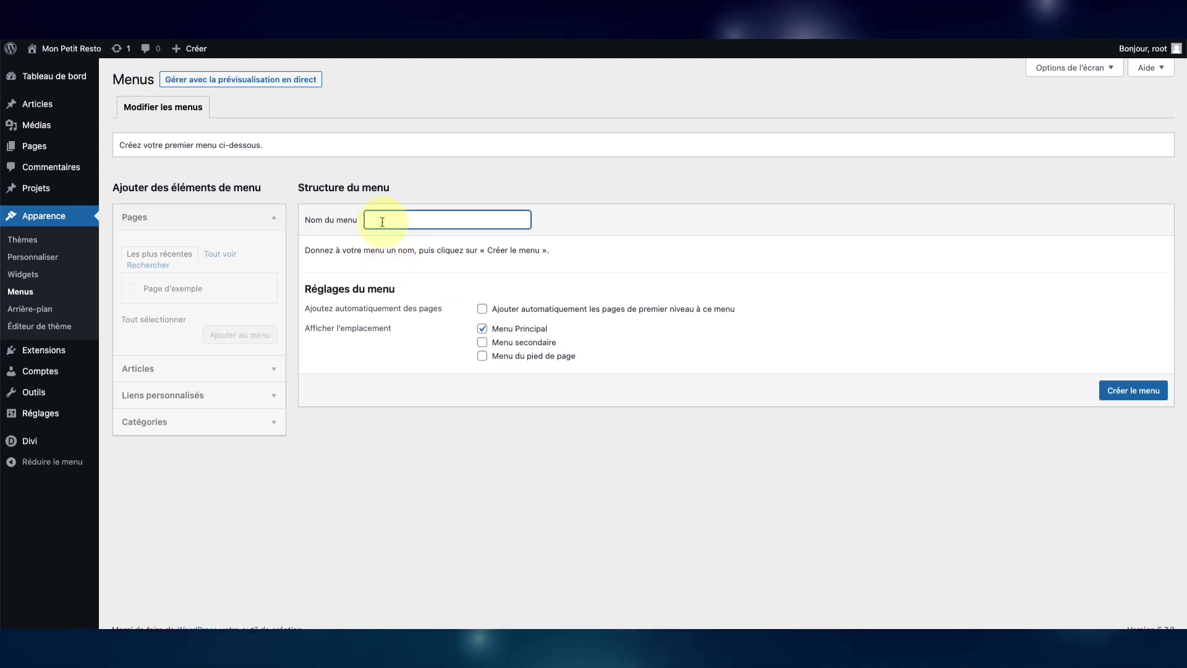
{"action": "type", "text": "Mrnu pri"}
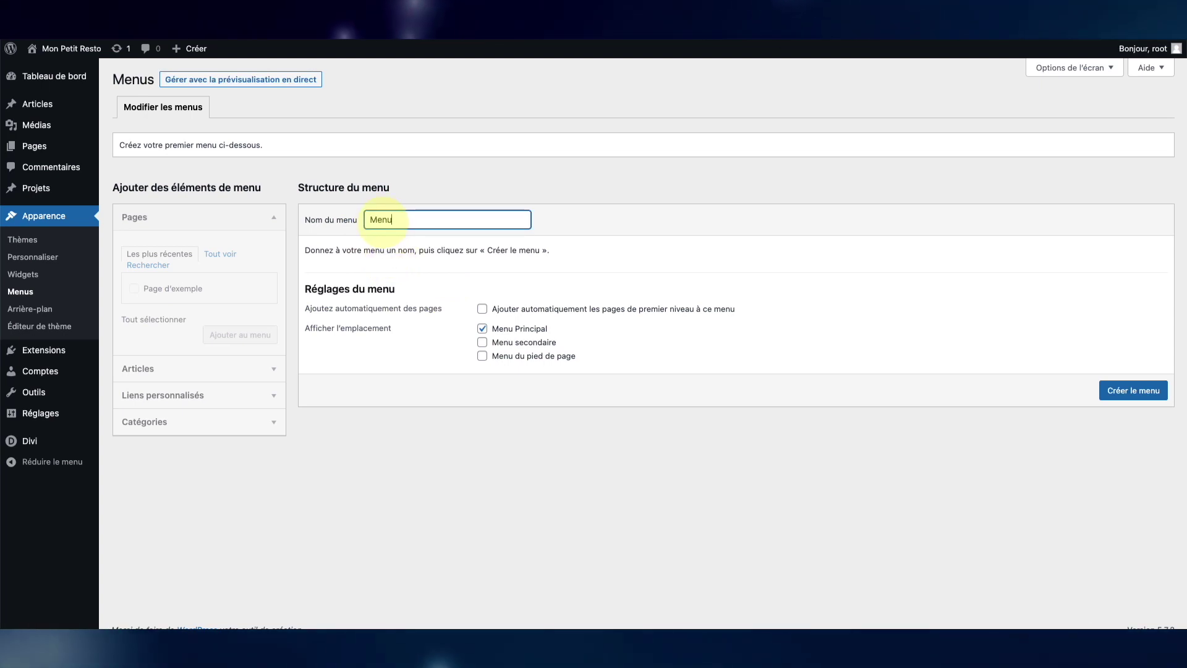
{"action": "type", "text": "ncipal"}
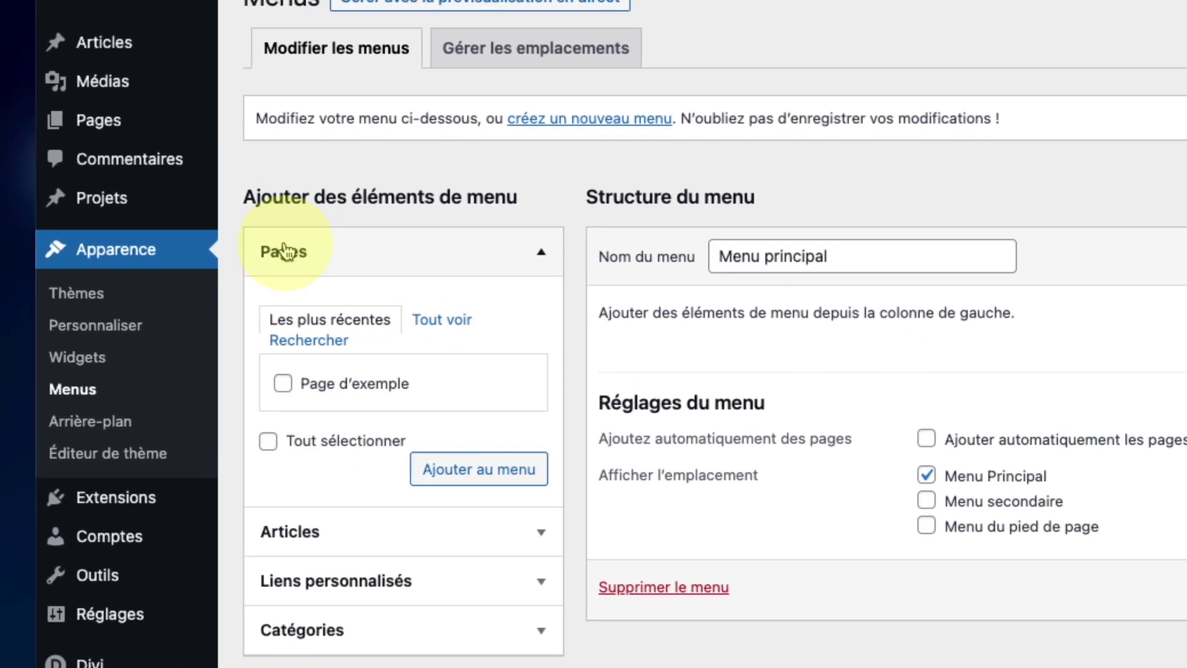
Examine the Pages, Articles, Liens personnalisés and Catégories sources that can supply items for the menu
{"action": "mouse_move", "coordinate": [133, 130]}
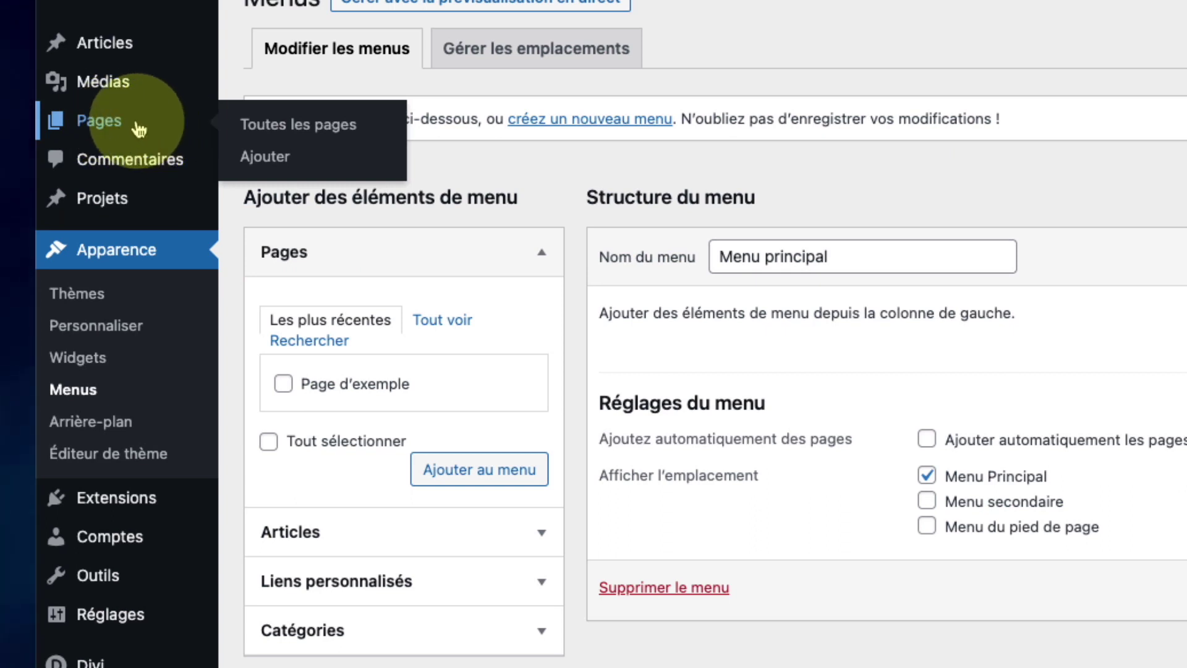
{"action": "left_click", "coordinate": [343, 532]}
{"action": "mouse_move", "coordinate": [62, 44]}
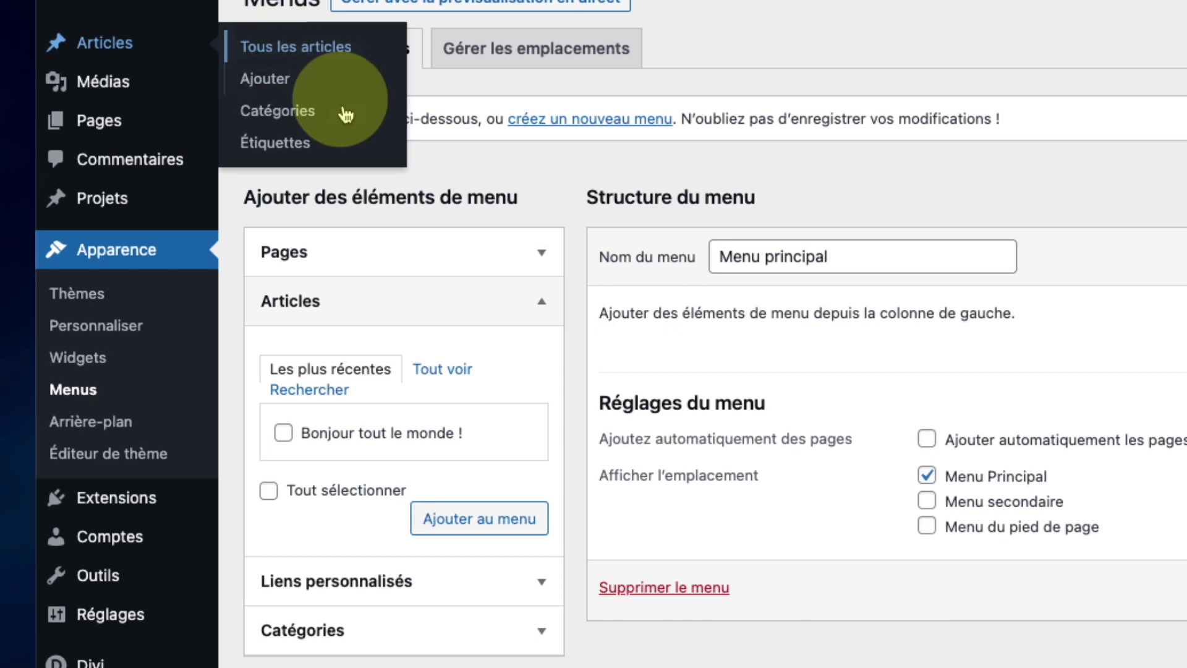
{"action": "left_click", "coordinate": [503, 584]}
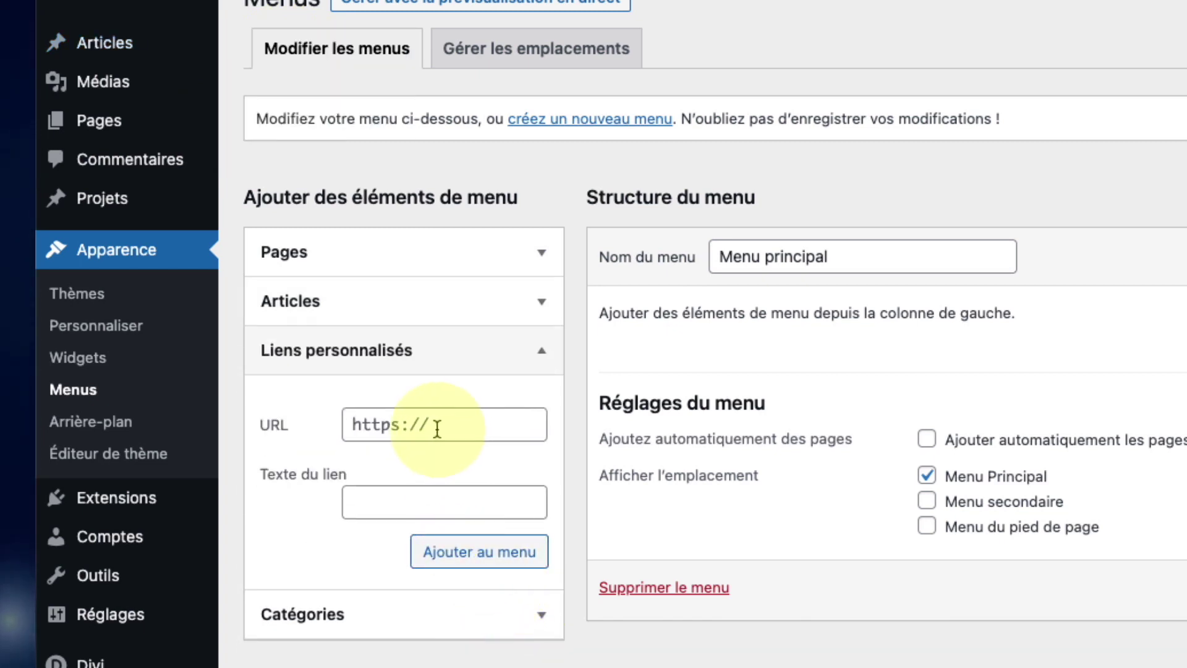
{"action": "left_click", "coordinate": [472, 630]}
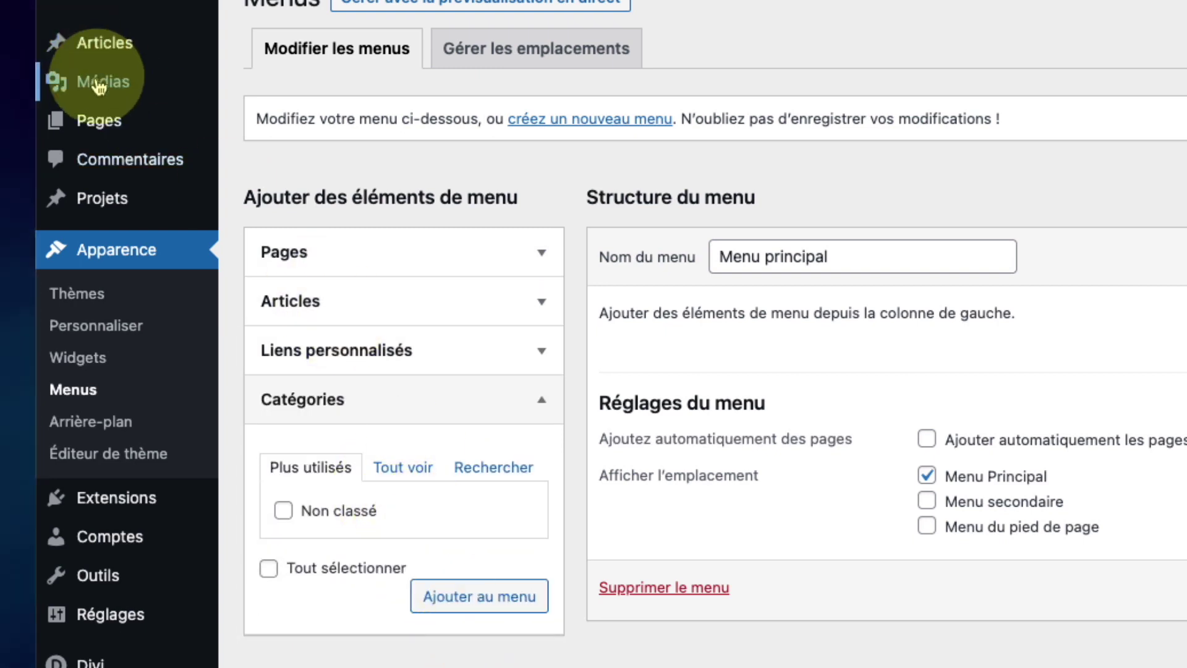
{"action": "mouse_move", "coordinate": [109, 62]}
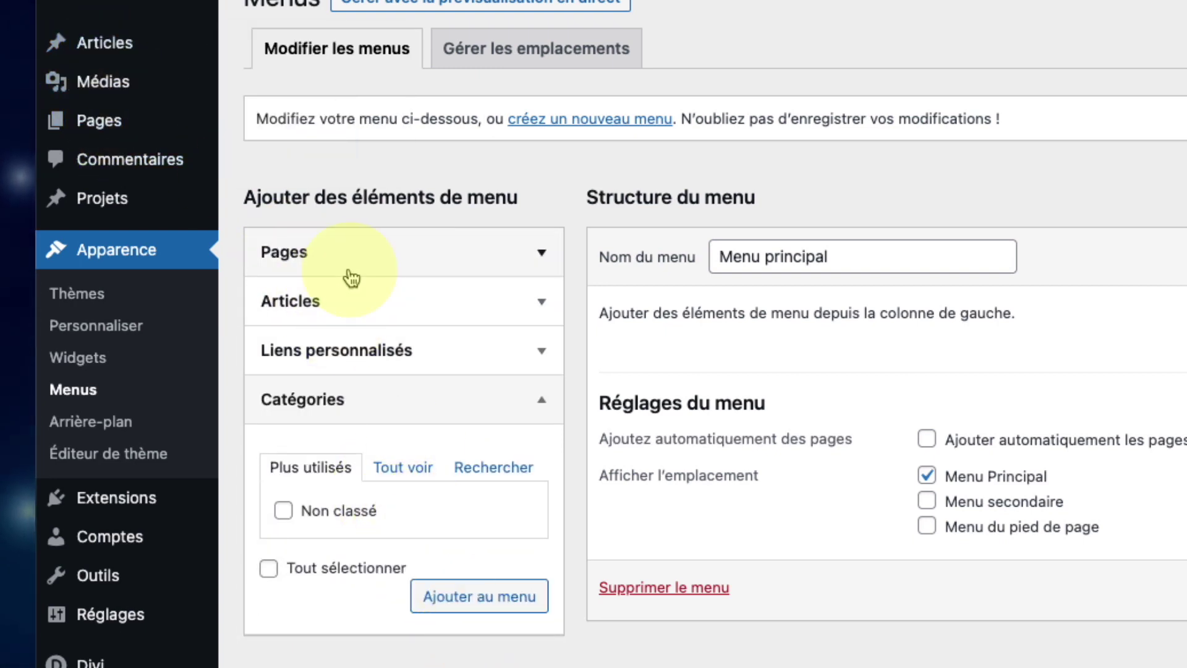
View all pages available for the menu, then check in the site's page list which ones are drafts
{"action": "left_click", "coordinate": [351, 277]}
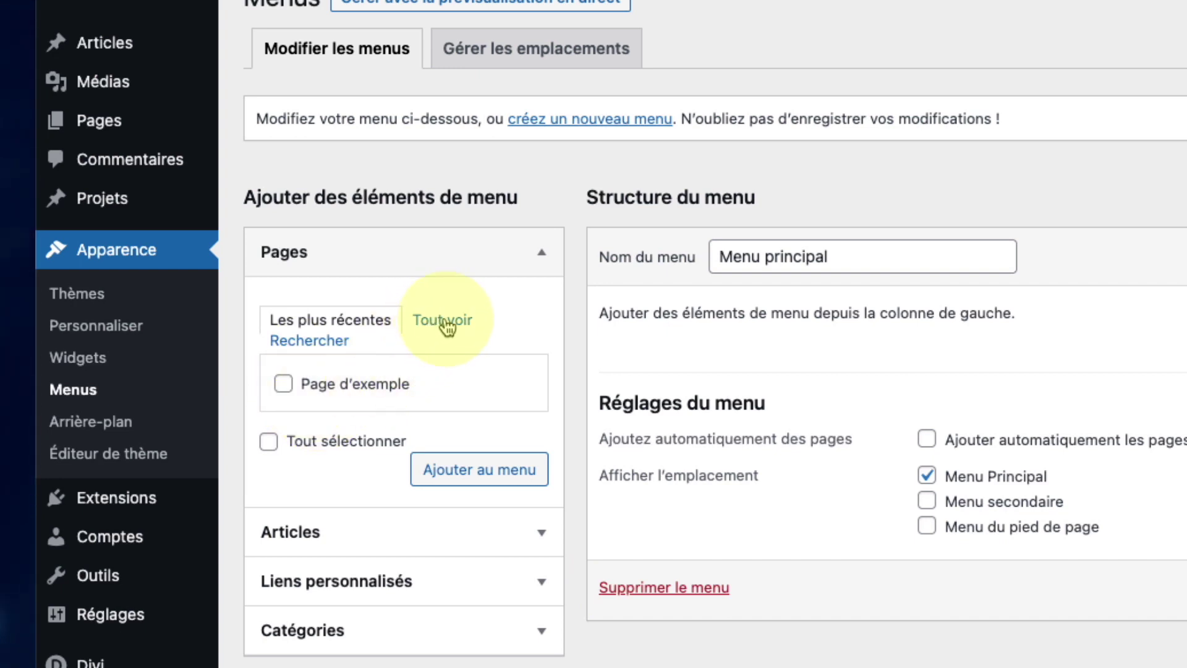
{"action": "left_click", "coordinate": [445, 324]}
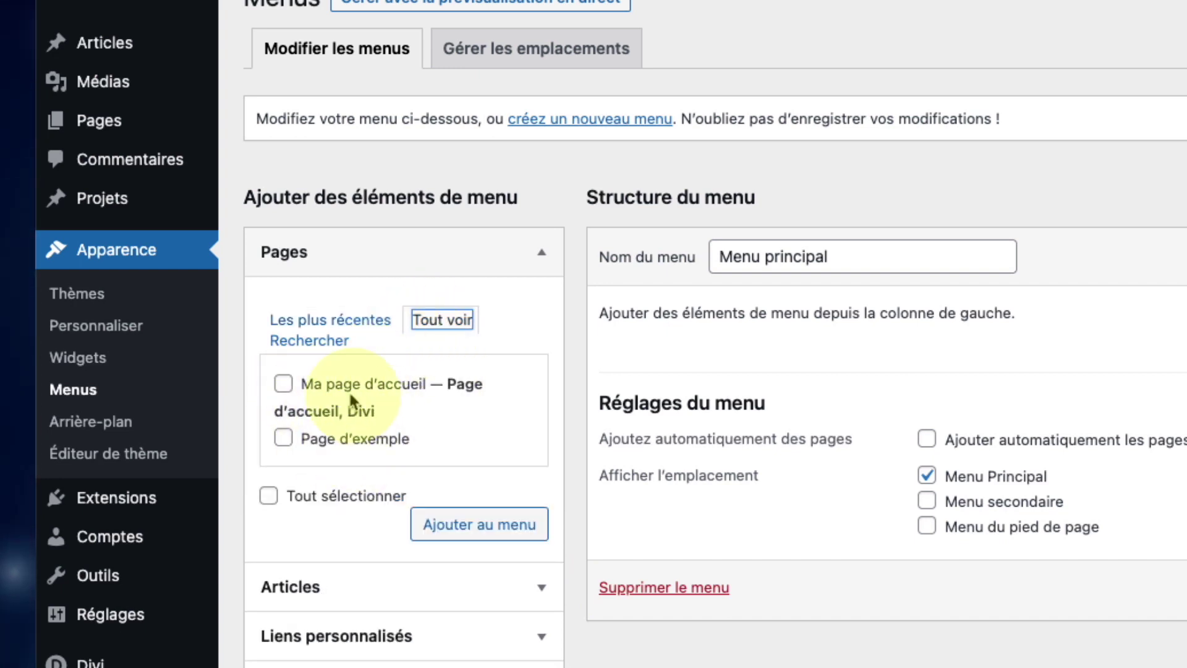
{"action": "left_click", "coordinate": [438, 370]}
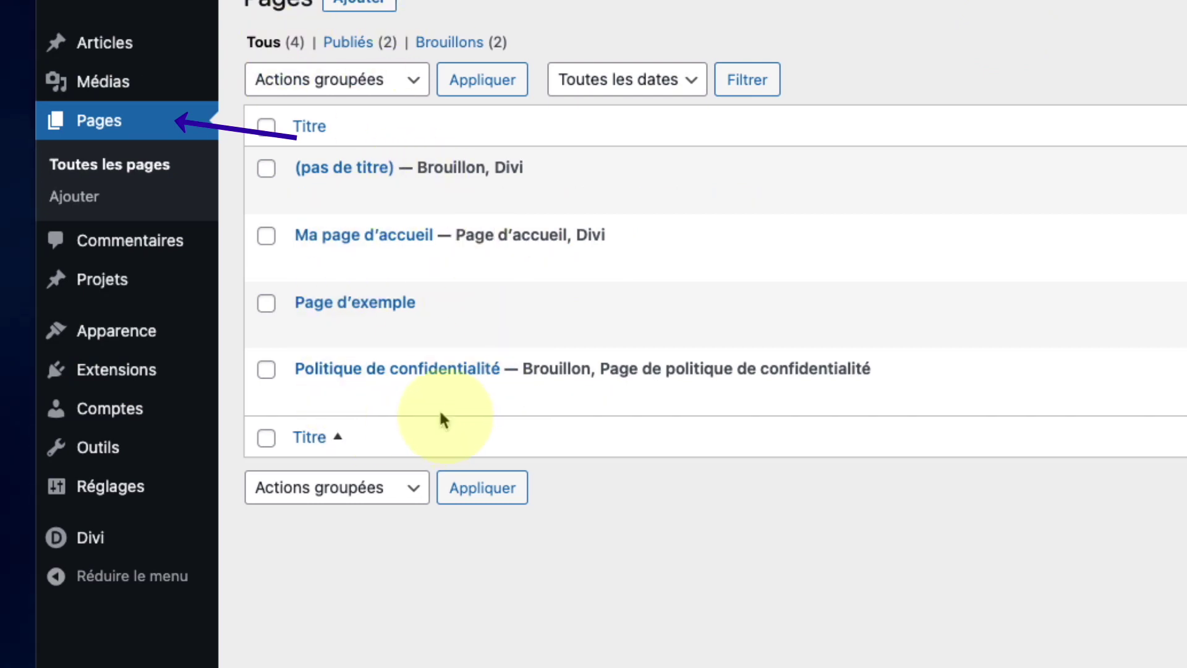
{"action": "double_click", "coordinate": [554, 370]}
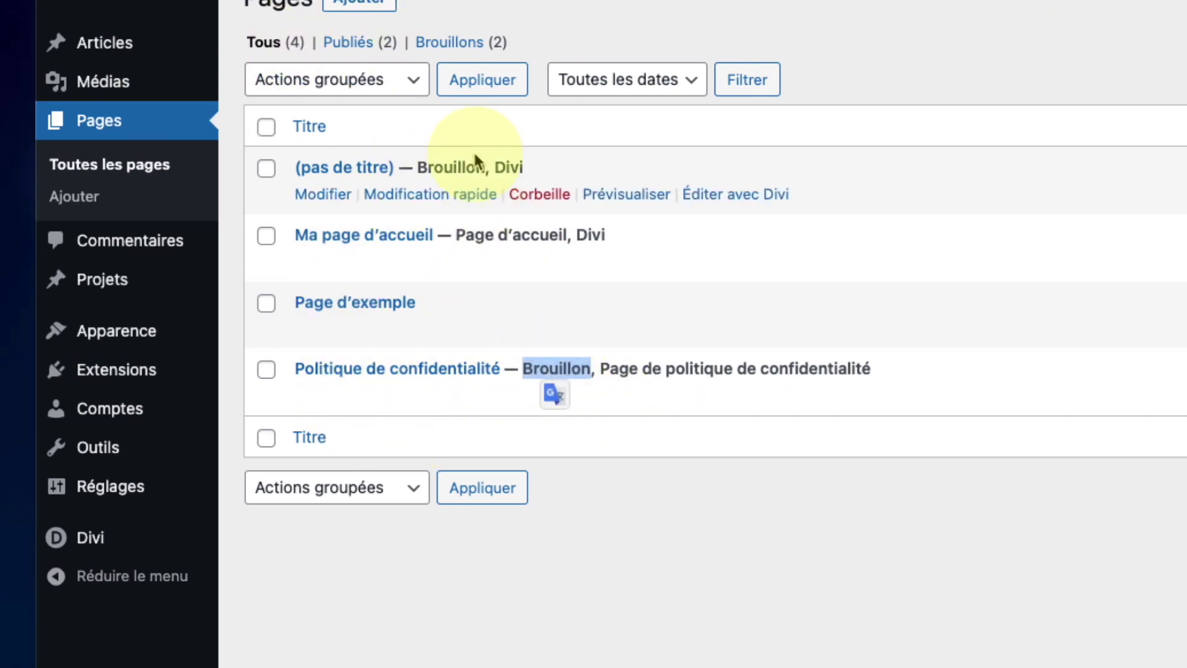
{"action": "double_click", "coordinate": [447, 167]}
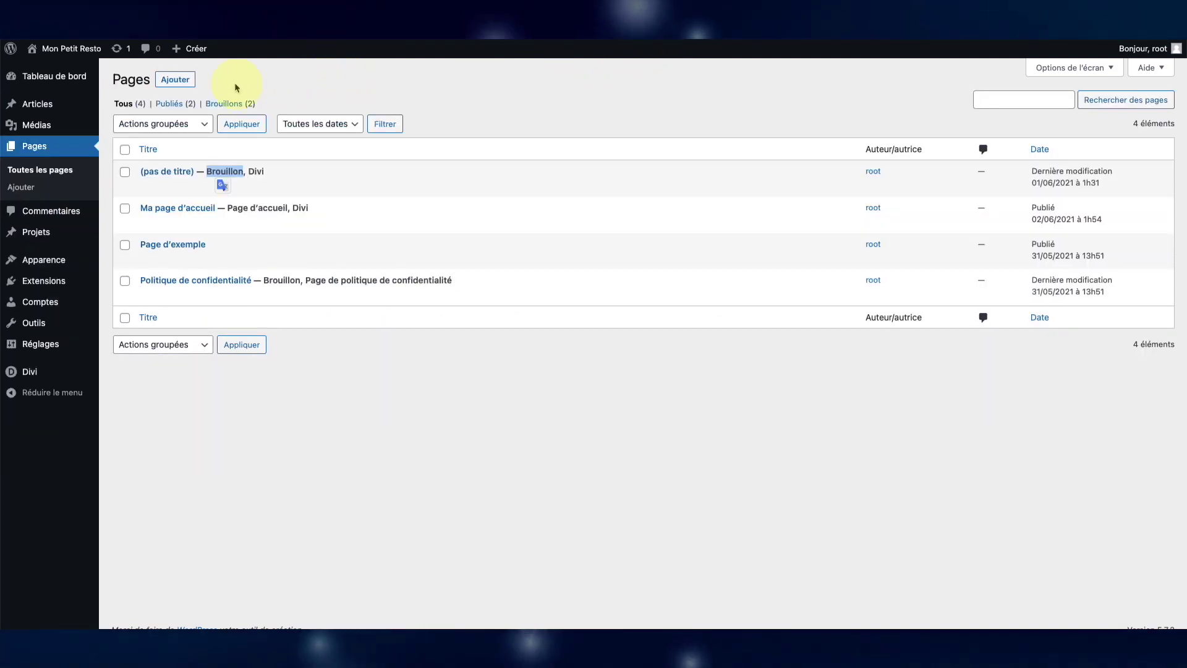
Create a new page titled "A propos" and publish it
{"action": "left_click", "coordinate": [175, 79]}
{"action": "type", "text": "A"}
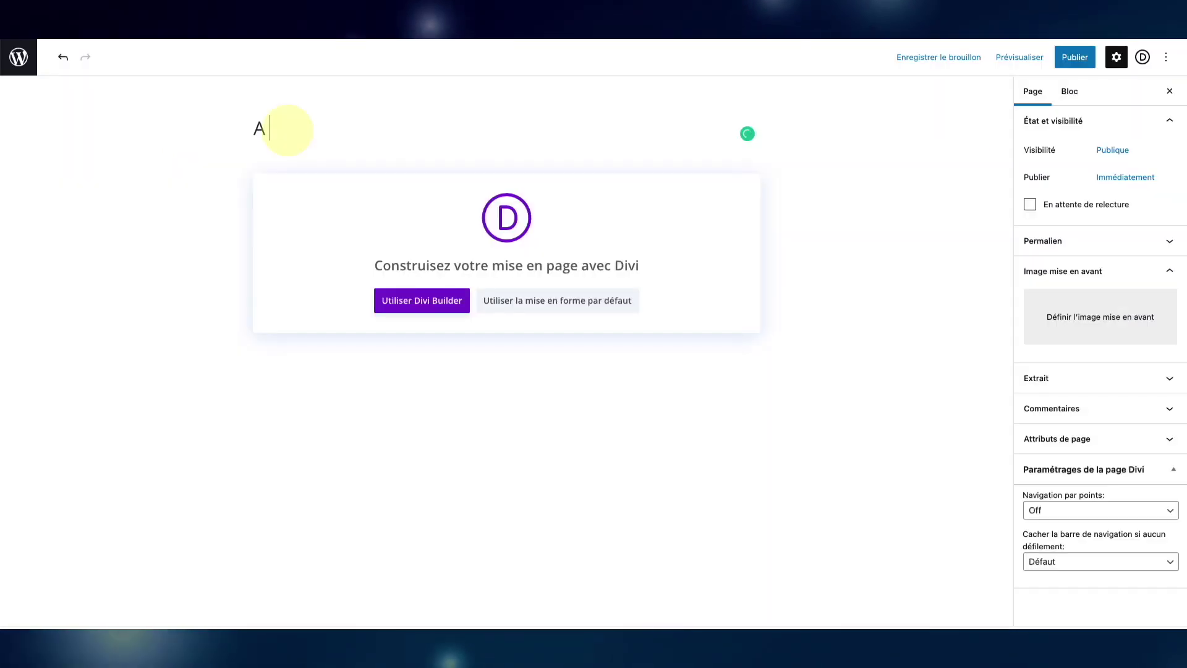
{"action": "type", "text": " propos"}
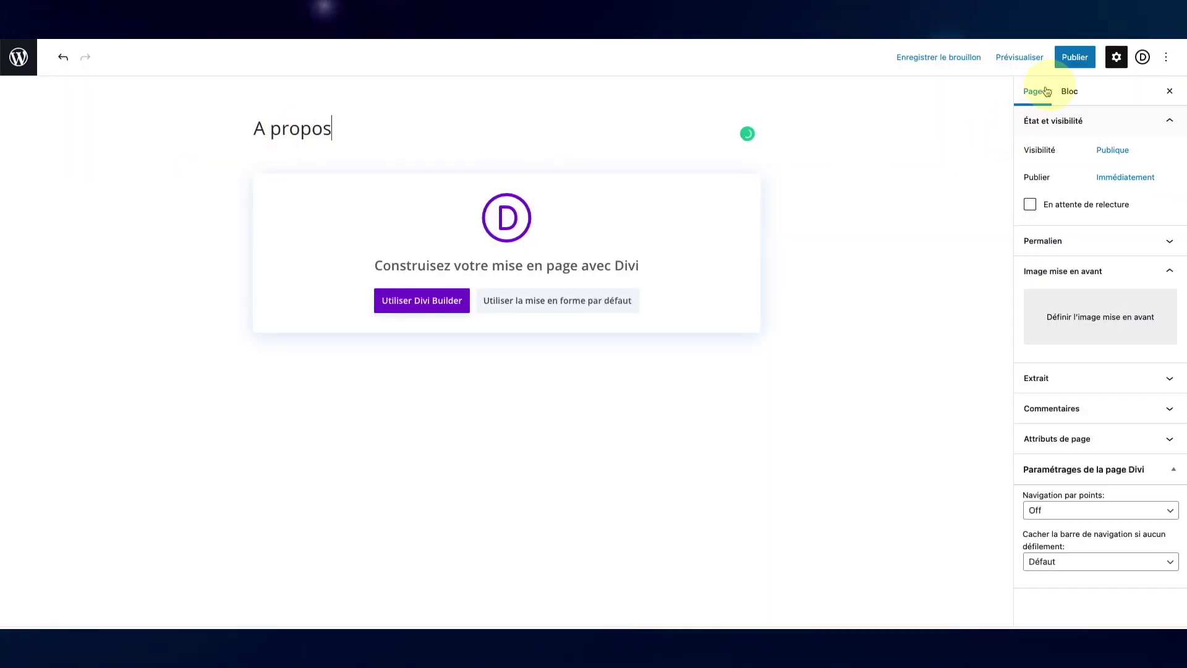
{"action": "left_click", "coordinate": [1075, 59]}
{"action": "left_click", "coordinate": [1073, 62]}
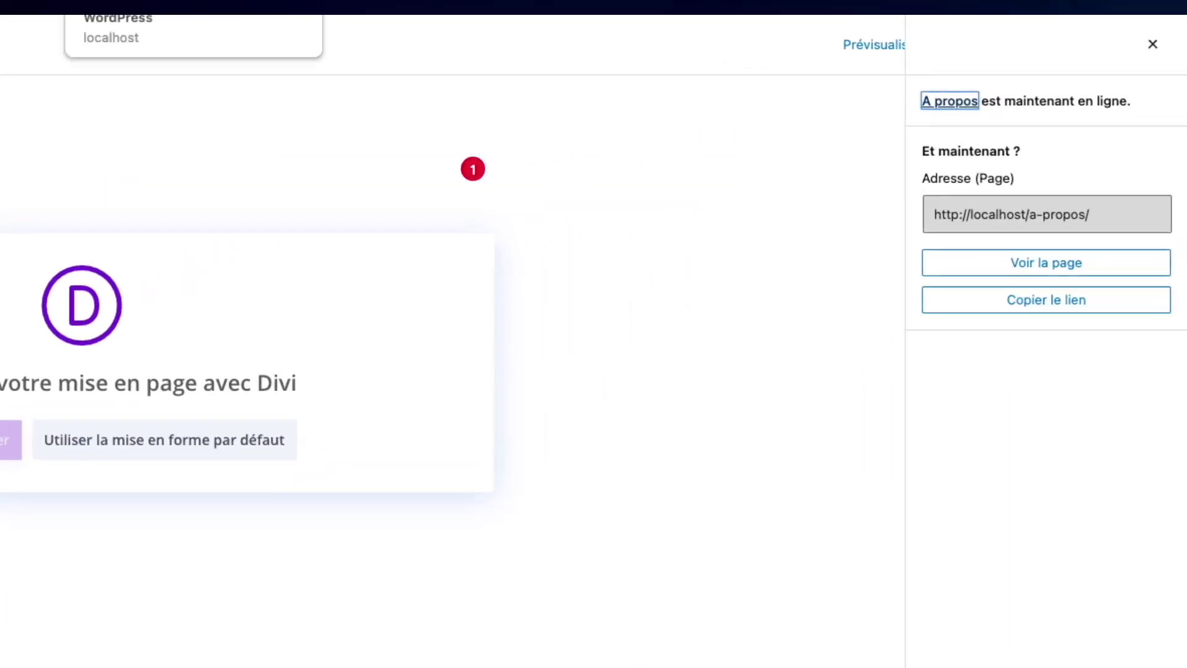
{"action": "triple_click", "coordinate": [988, 108]}
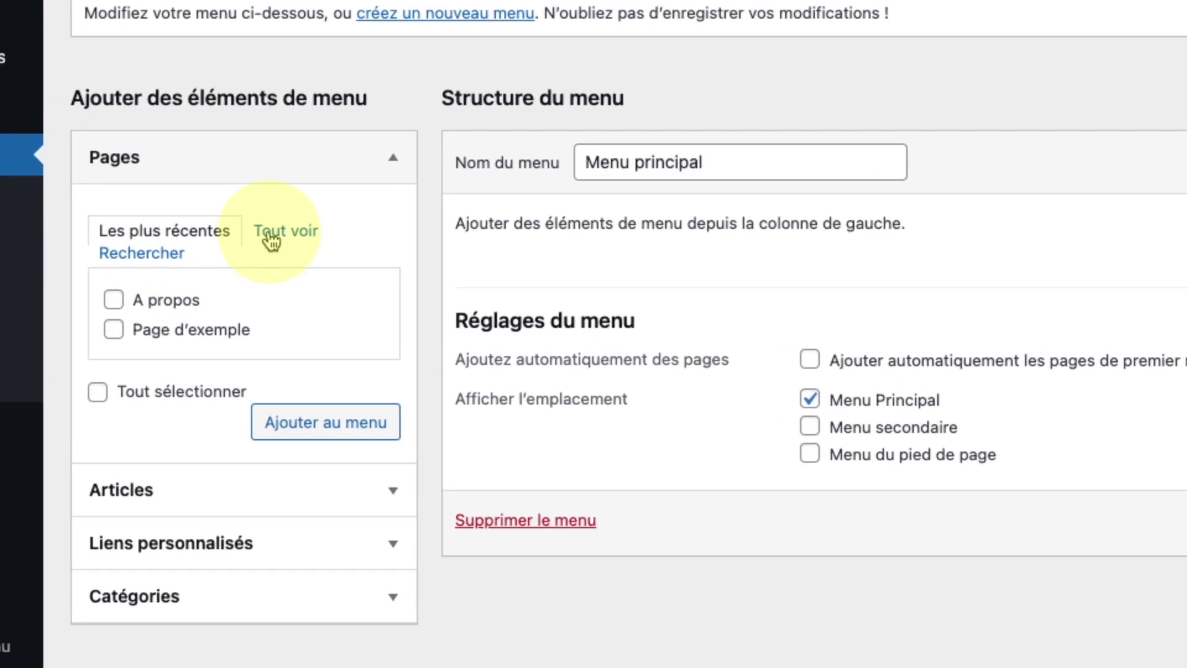
Add the pages "Ma page d'accueil" and "A propos" to the "Menu principal" menu and save the menu
{"action": "left_click", "coordinate": [271, 238]}
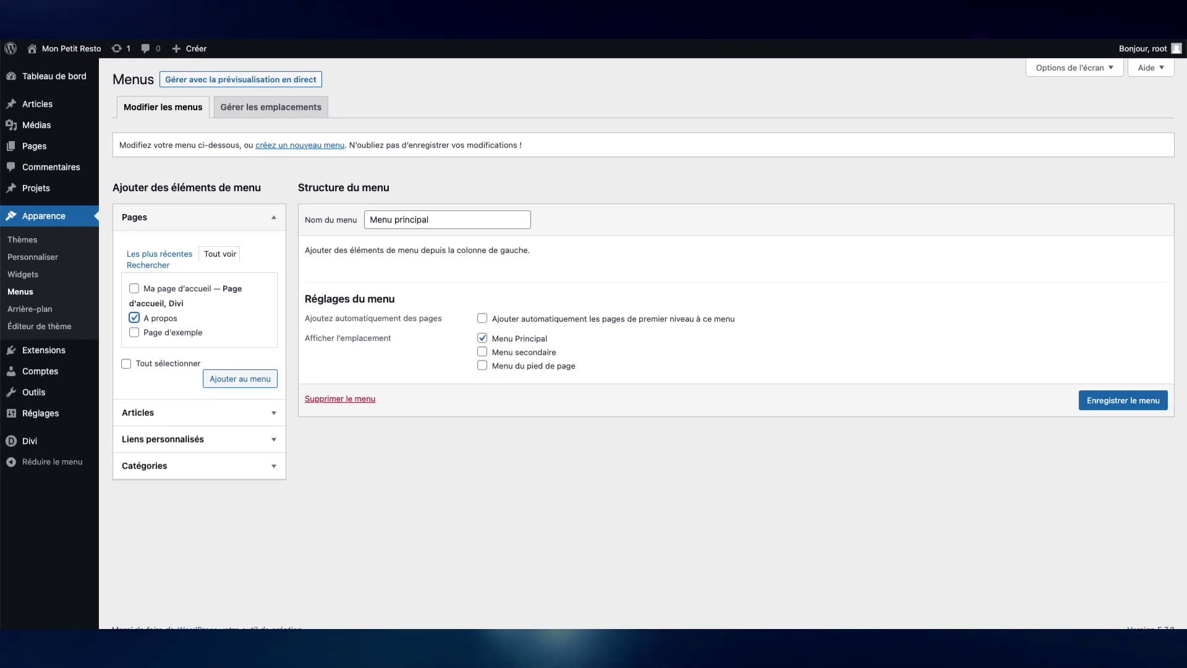
{"action": "left_click", "coordinate": [56, 49]}
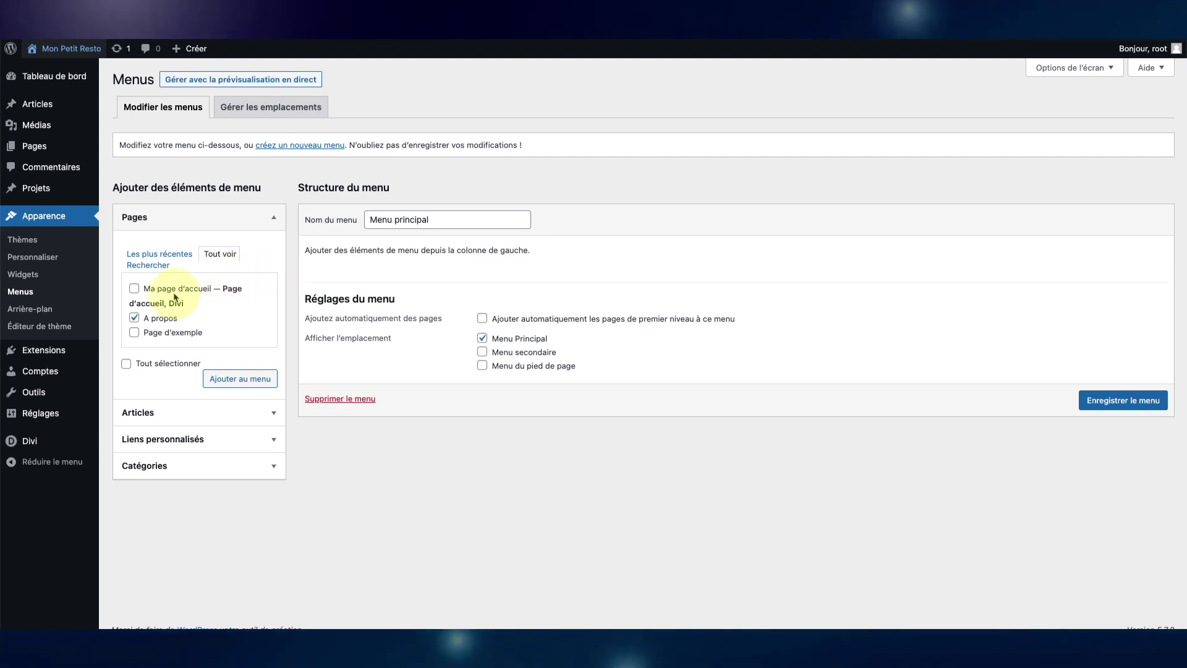
{"action": "left_click", "coordinate": [135, 288]}
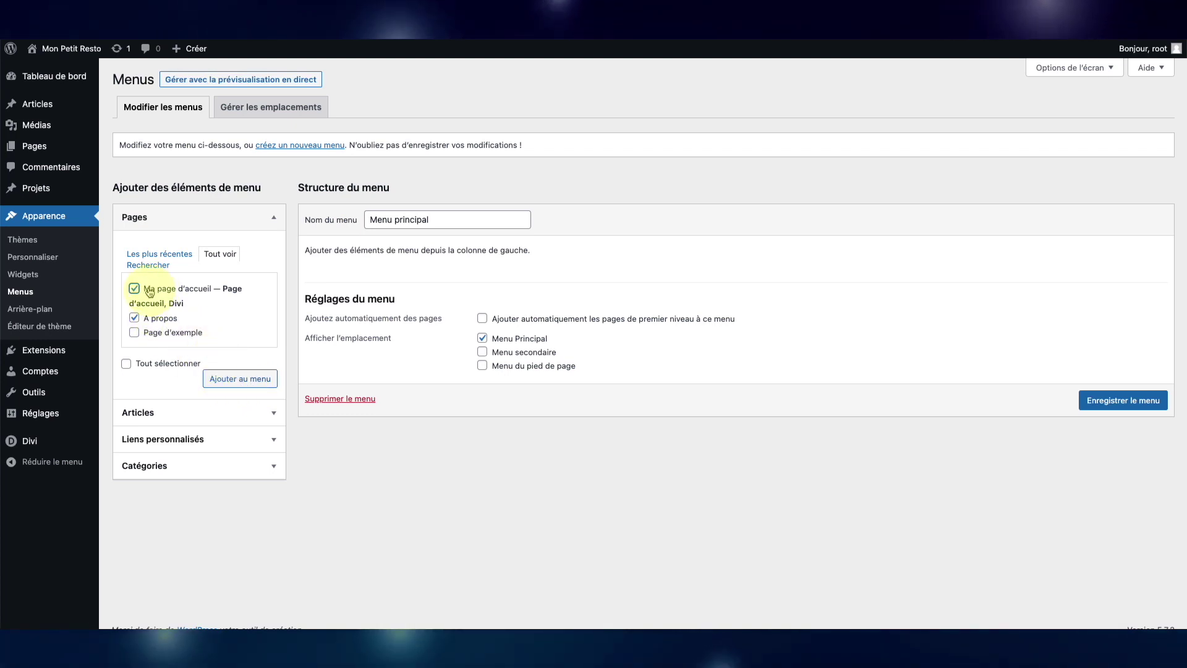
{"action": "left_click", "coordinate": [234, 378]}
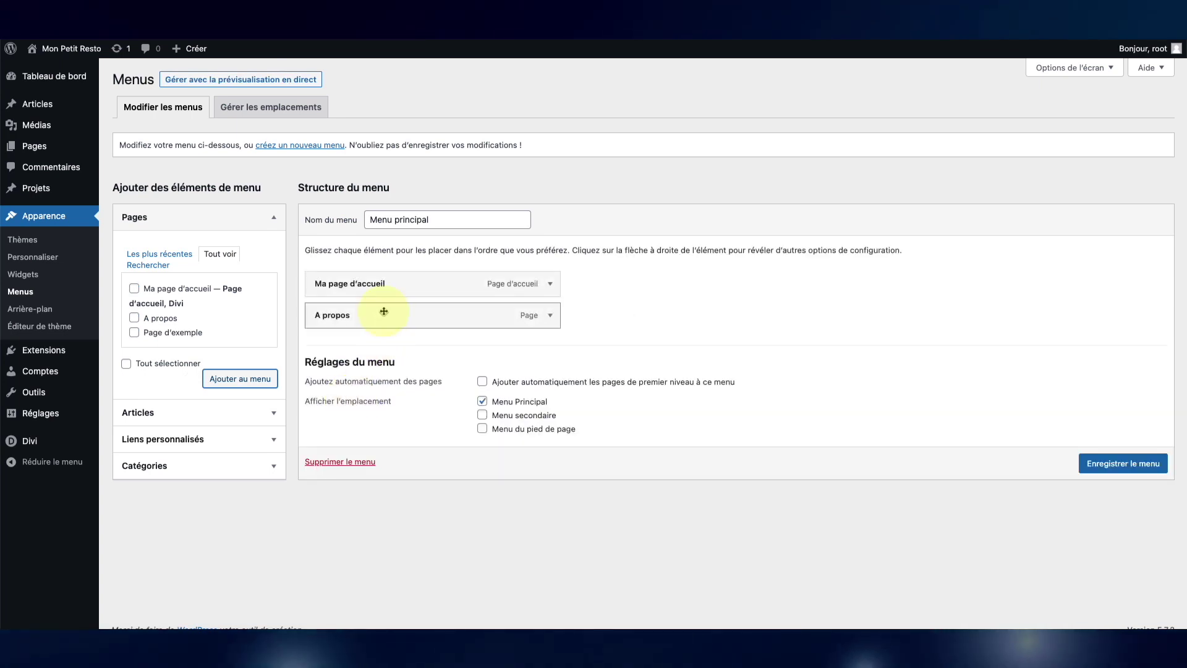
{"action": "mouse_move", "coordinate": [415, 315]}
{"action": "left_mouse_down"}
{"action": "mouse_move", "coordinate": [419, 268]}
{"action": "mouse_move", "coordinate": [409, 337]}
{"action": "mouse_move", "coordinate": [411, 271]}
{"action": "mouse_move", "coordinate": [410, 321]}
{"action": "mouse_move", "coordinate": [398, 272]}
{"action": "mouse_move", "coordinate": [398, 316]}
{"action": "left_mouse_up"}
{"action": "left_click", "coordinate": [1091, 464]}
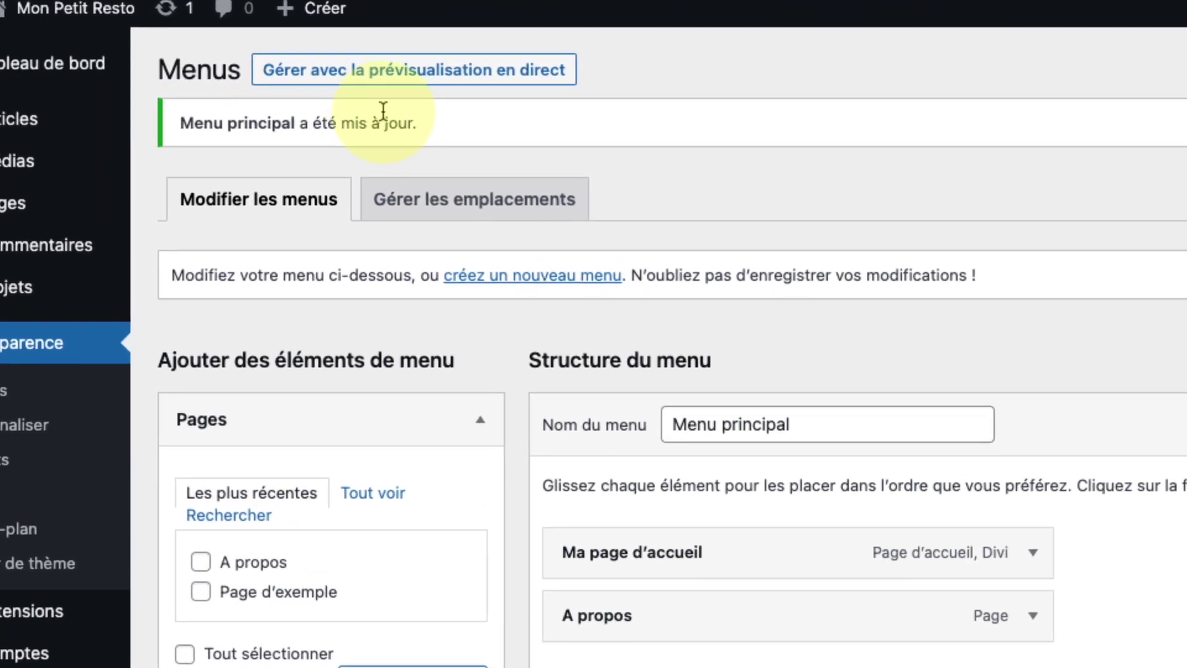
{"action": "left_click_drag", "start_coordinate": [242, 106], "coordinate": [179, 105]}
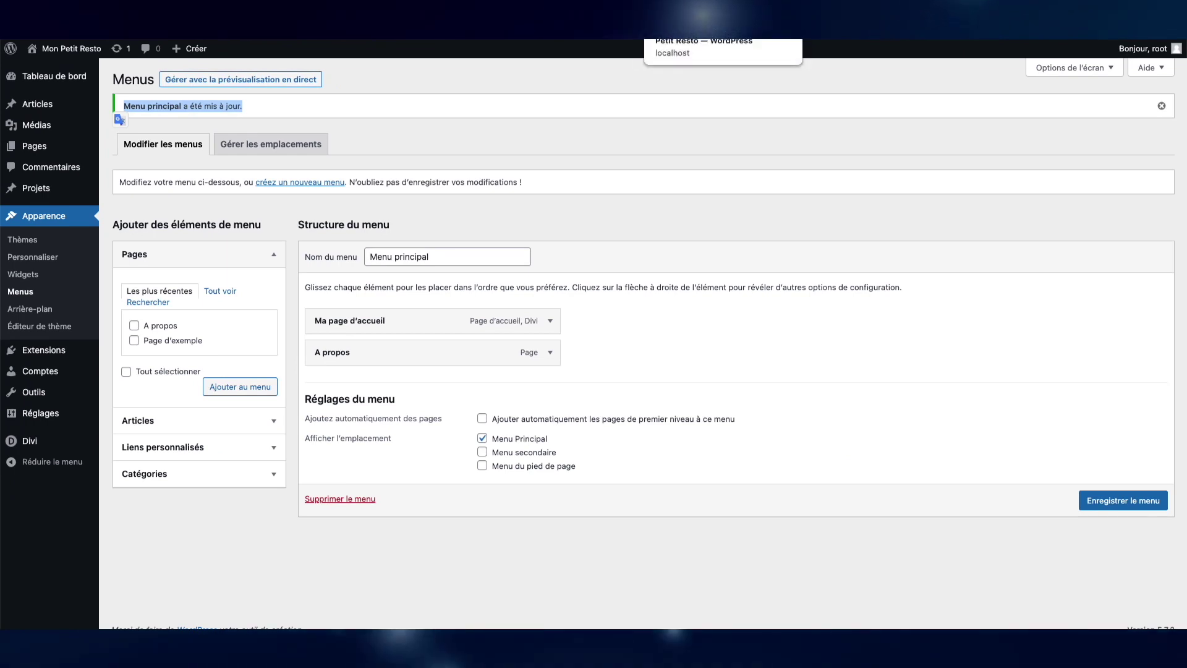
Reload the live home page to check its header menu, then narrow the browser window to mobile width and expand the mobile menu
{"action": "left_click", "coordinate": [835, 8]}
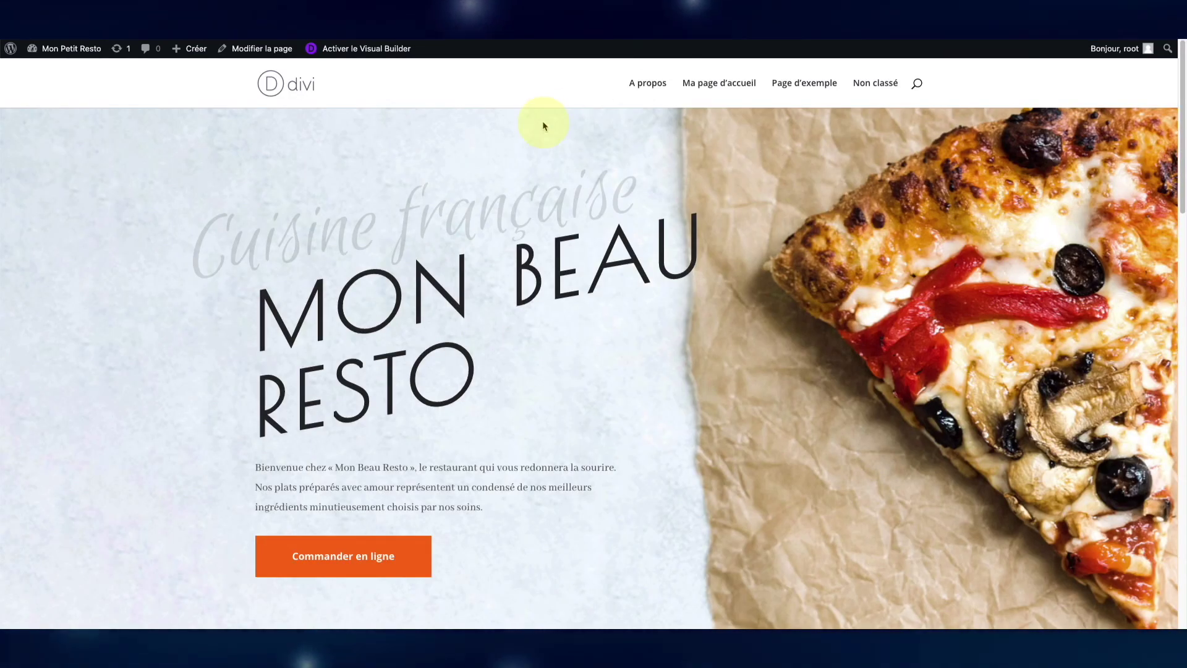
{"action": "key", "text": "super+r"}
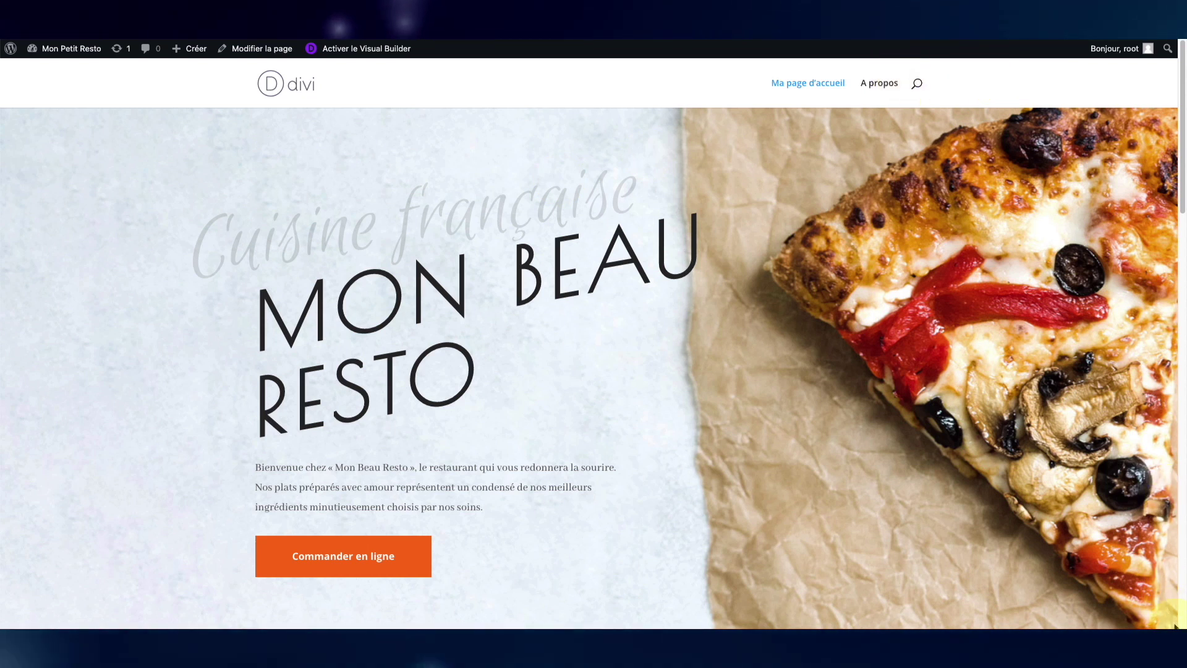
{"action": "left_click_drag", "start_coordinate": [1181, 623], "coordinate": [463, 626]}
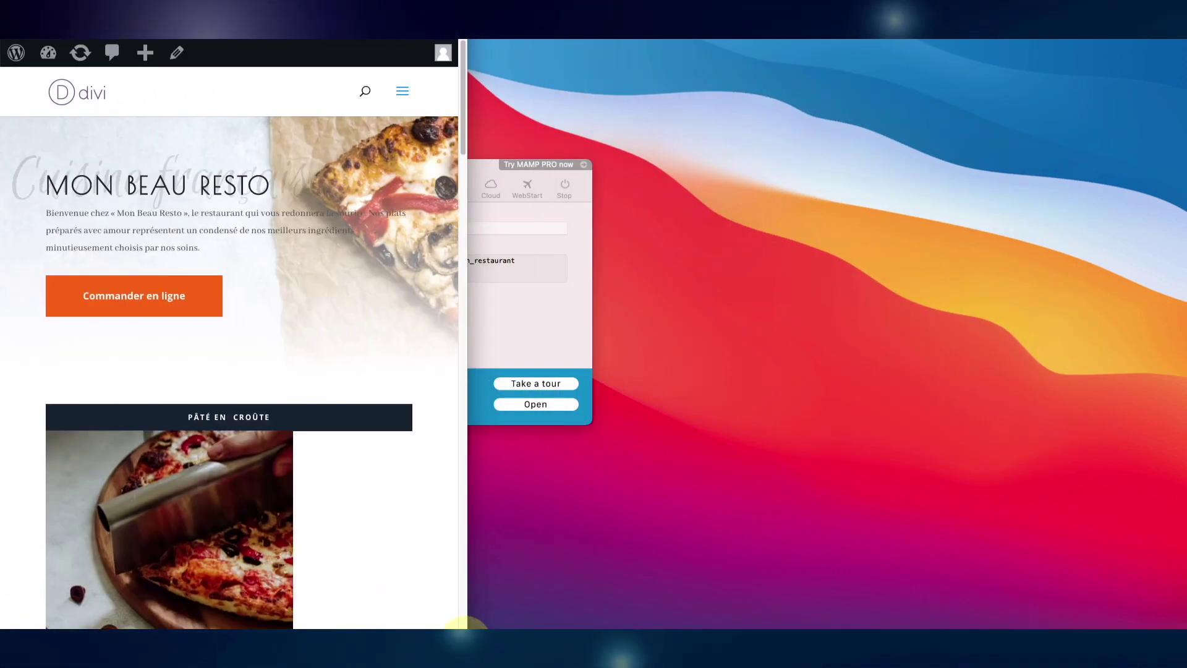
{"action": "left_click", "coordinate": [404, 96]}
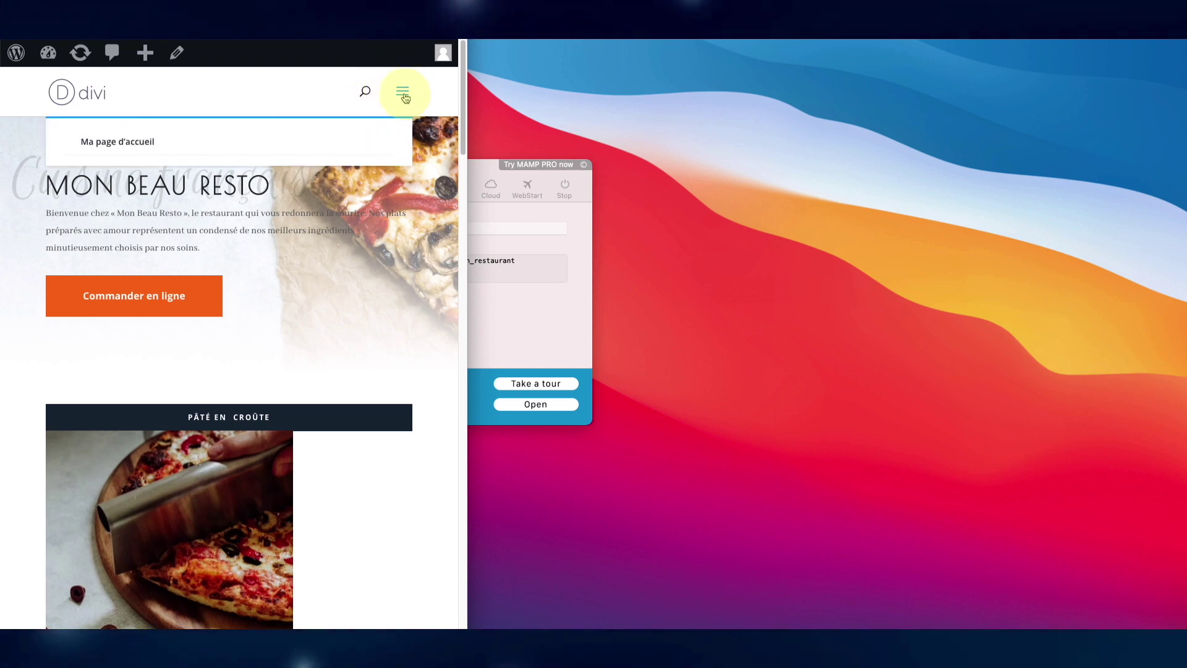